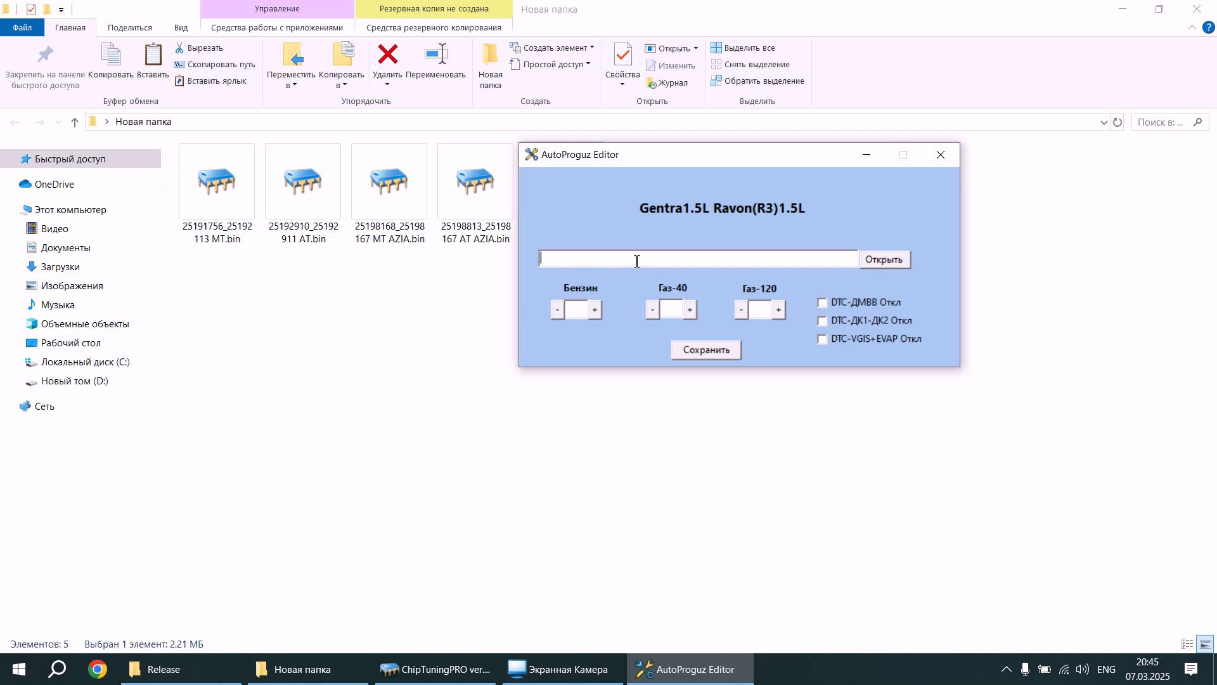
- Open the firmware file 25191756_25192113 MT.bin from the Новая папка folder on the desktop
click(887, 260)
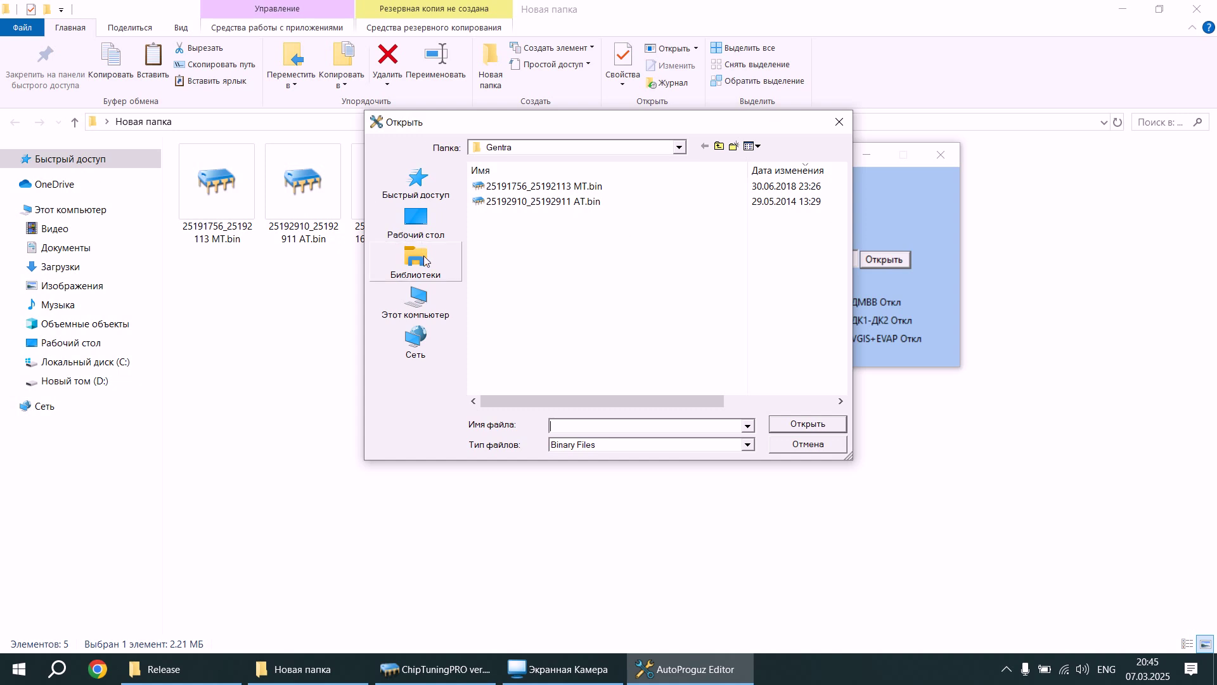
click(431, 231)
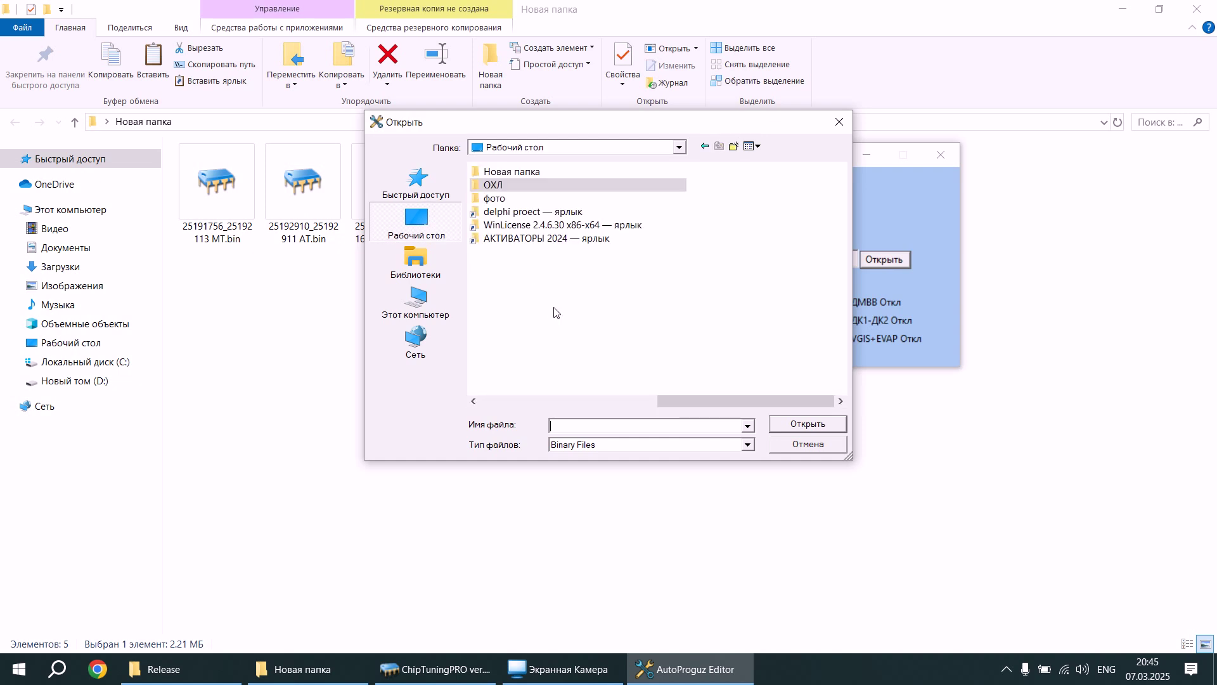
double_click(509, 179)
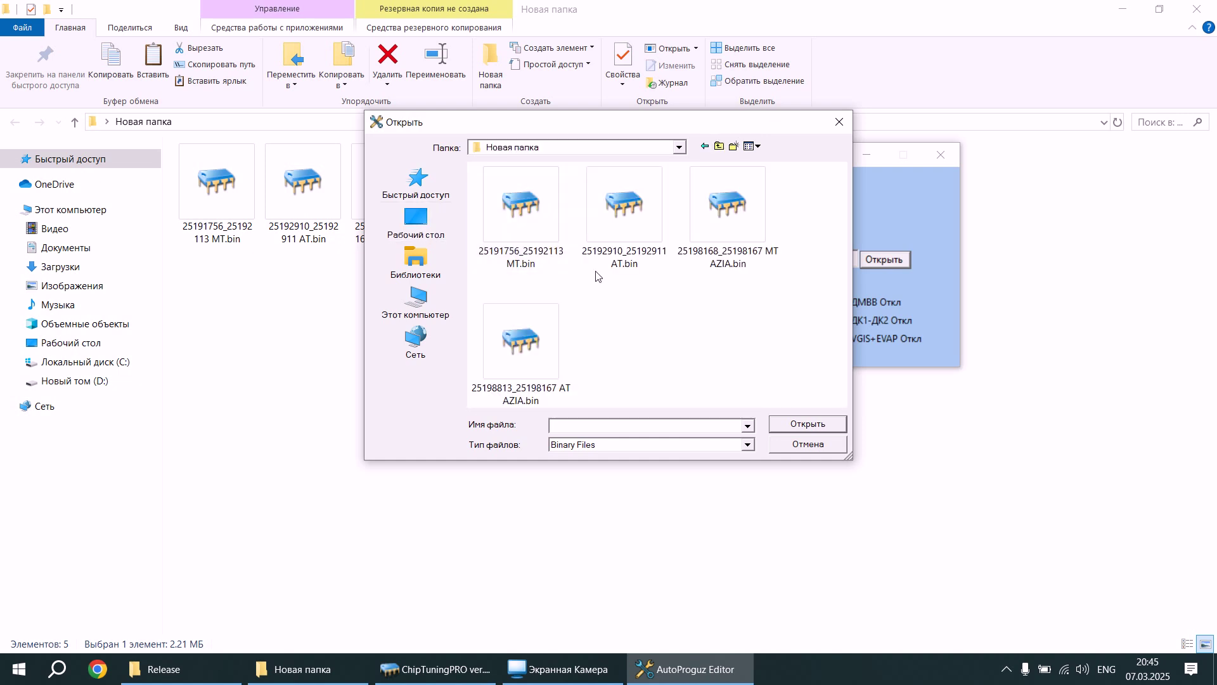
double_click(542, 233)
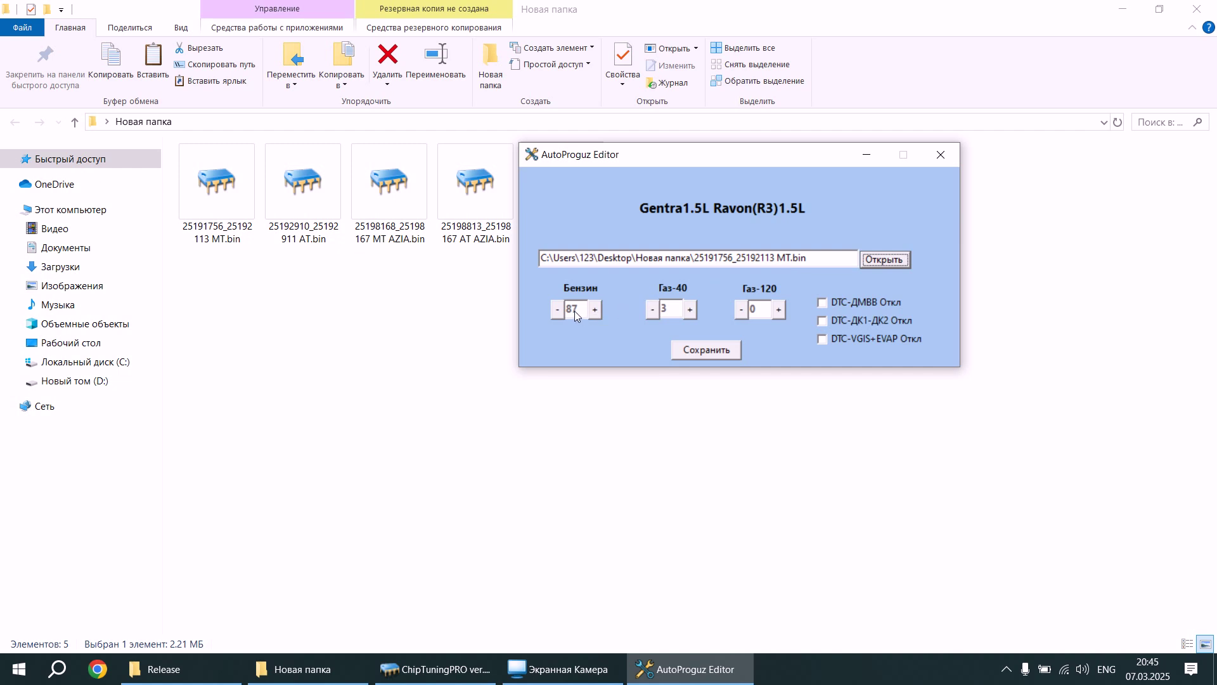
- Lower the Бензин octane value to 80
click(557, 315)
click(558, 315)
click(557, 315)
click(557, 315)
click(557, 315)
click(557, 315)
click(557, 315)
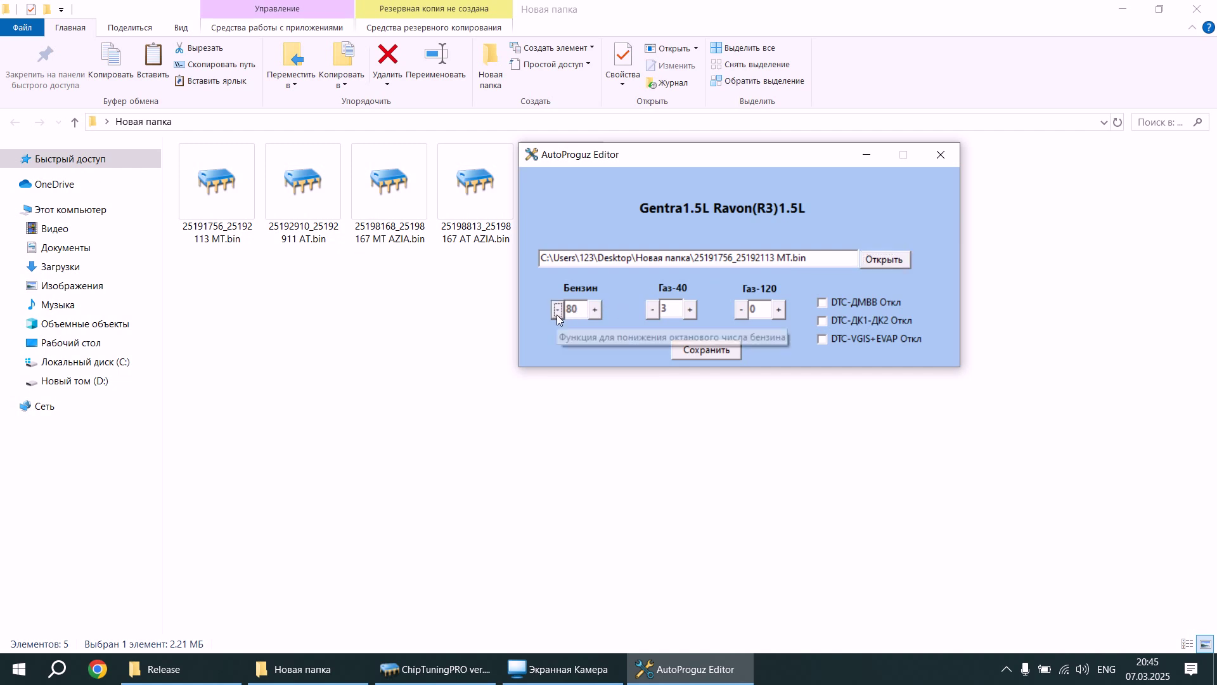
- Raise the Бензин octane value to 100 and return it to 80
click(596, 309)
click(596, 310)
click(596, 310)
click(596, 310)
click(595, 310)
click(596, 310)
click(595, 310)
click(595, 309)
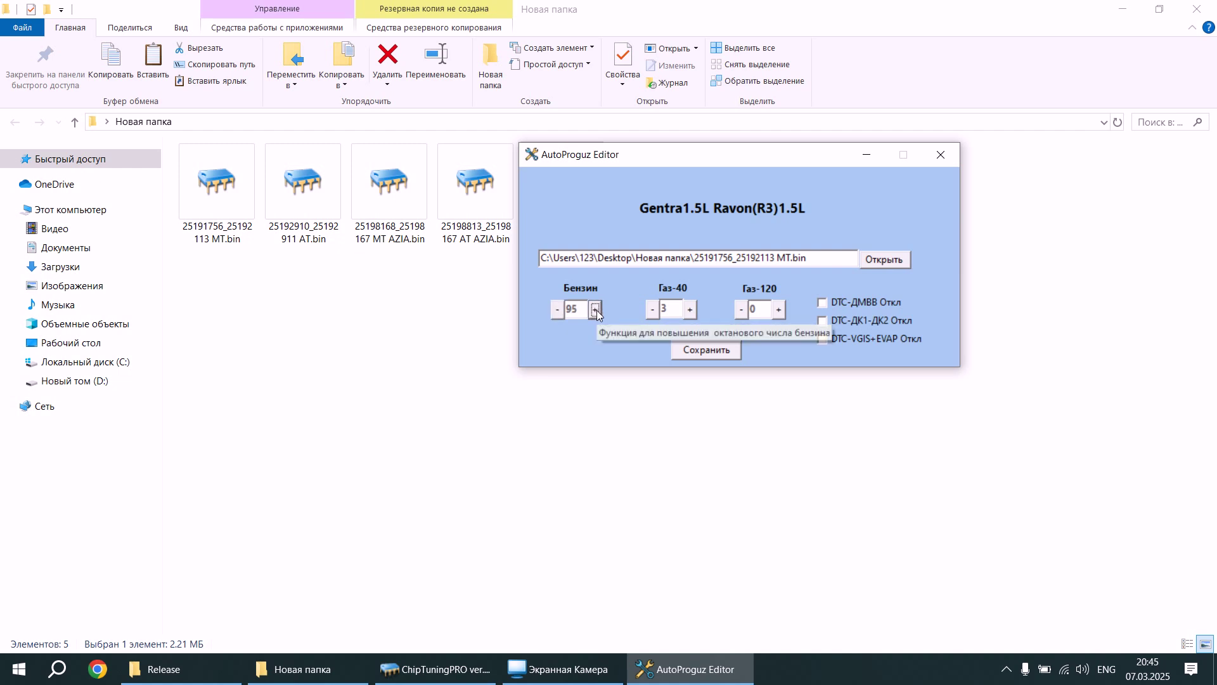
click(596, 310)
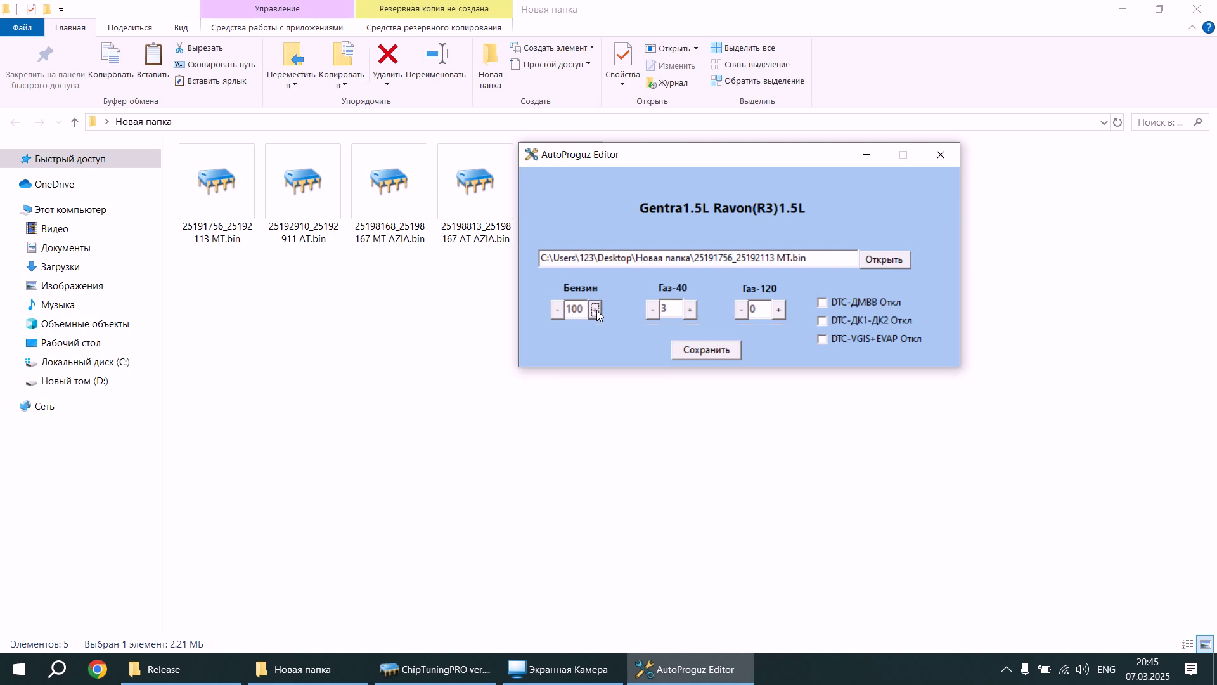
click(556, 311)
click(557, 310)
- Raise the Газ-40 ignition timing value to 20
click(689, 309)
click(689, 309)
click(689, 309)
click(689, 309)
click(689, 309)
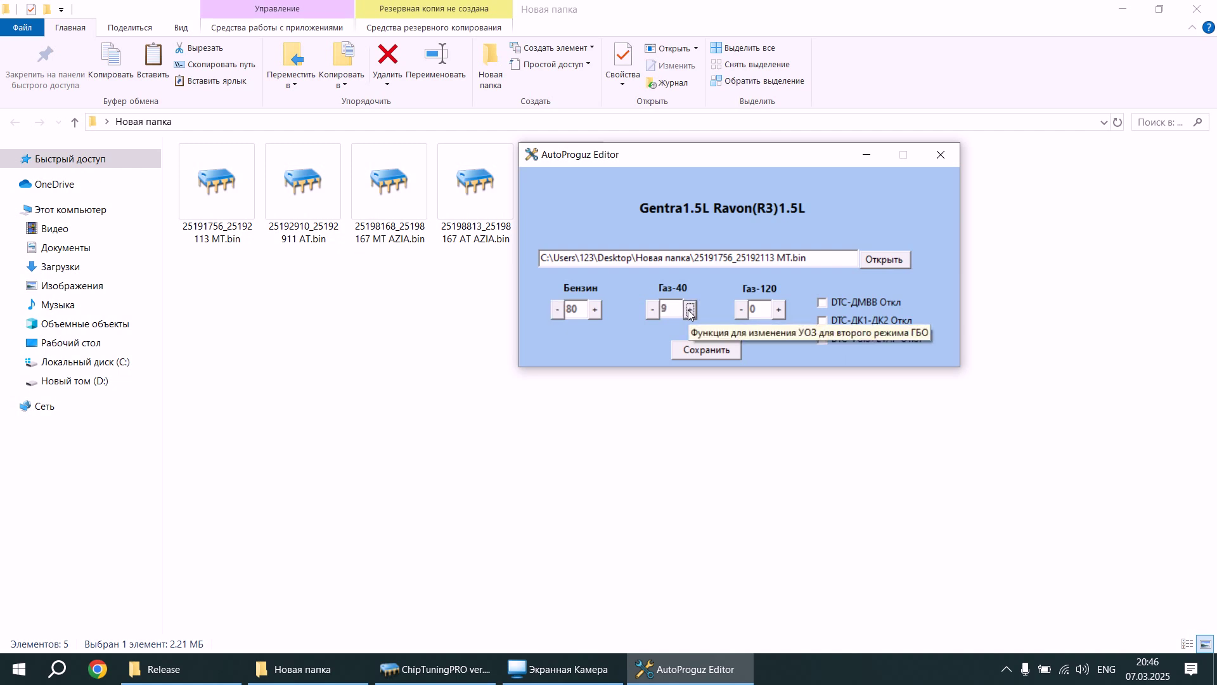
click(689, 309)
click(689, 309)
click(689, 310)
click(689, 309)
click(689, 310)
click(689, 309)
click(689, 309)
click(690, 309)
click(690, 309)
click(690, 310)
click(689, 309)
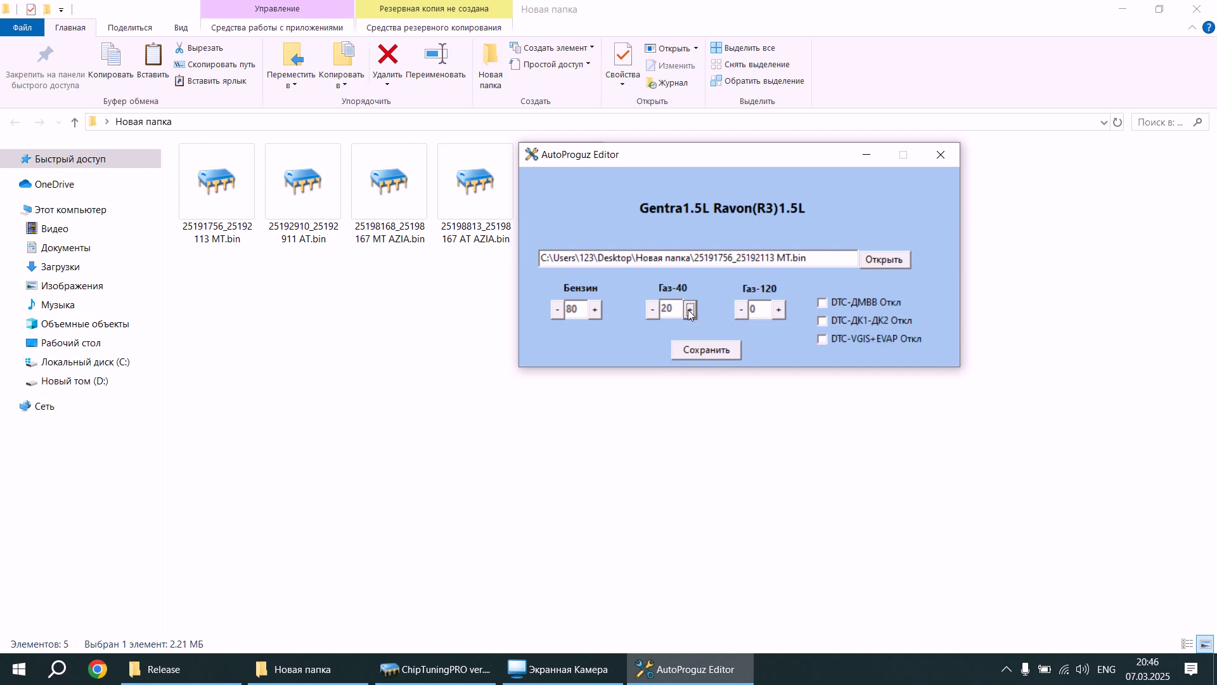
- Reduce the Газ-40 ignition timing value to 5
click(652, 311)
click(652, 310)
click(652, 311)
click(652, 310)
click(652, 310)
click(652, 310)
click(652, 311)
- Raise the Газ-120 ignition timing value to 10
click(778, 309)
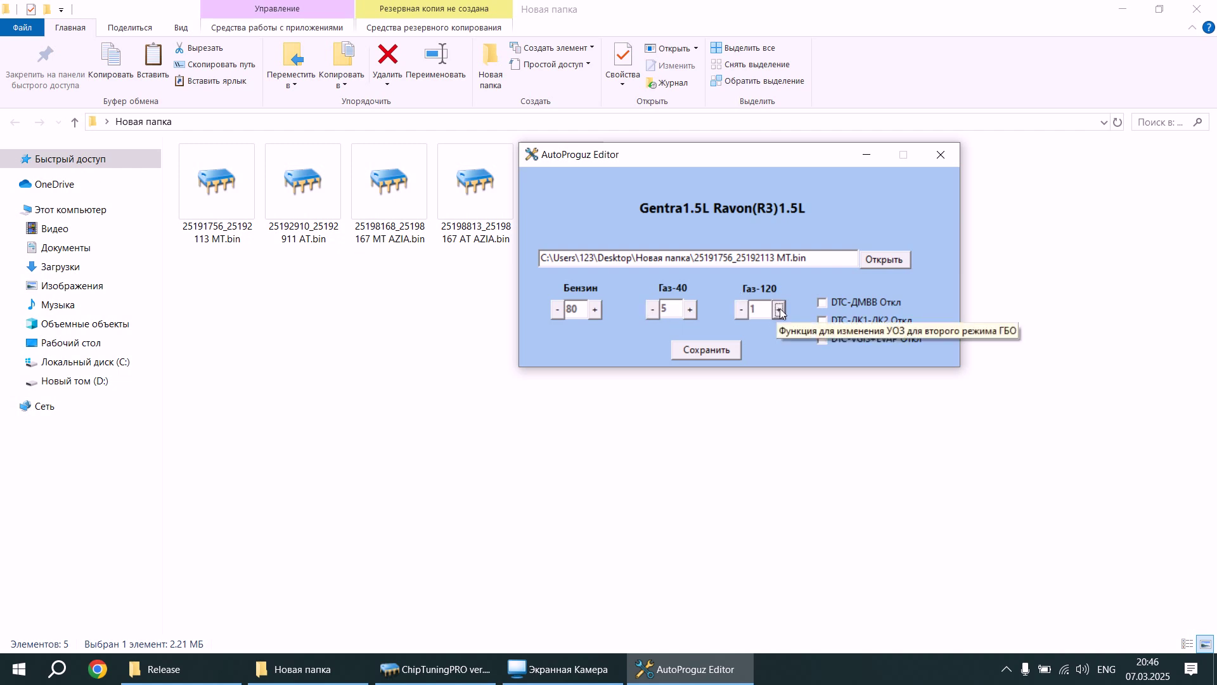
click(779, 310)
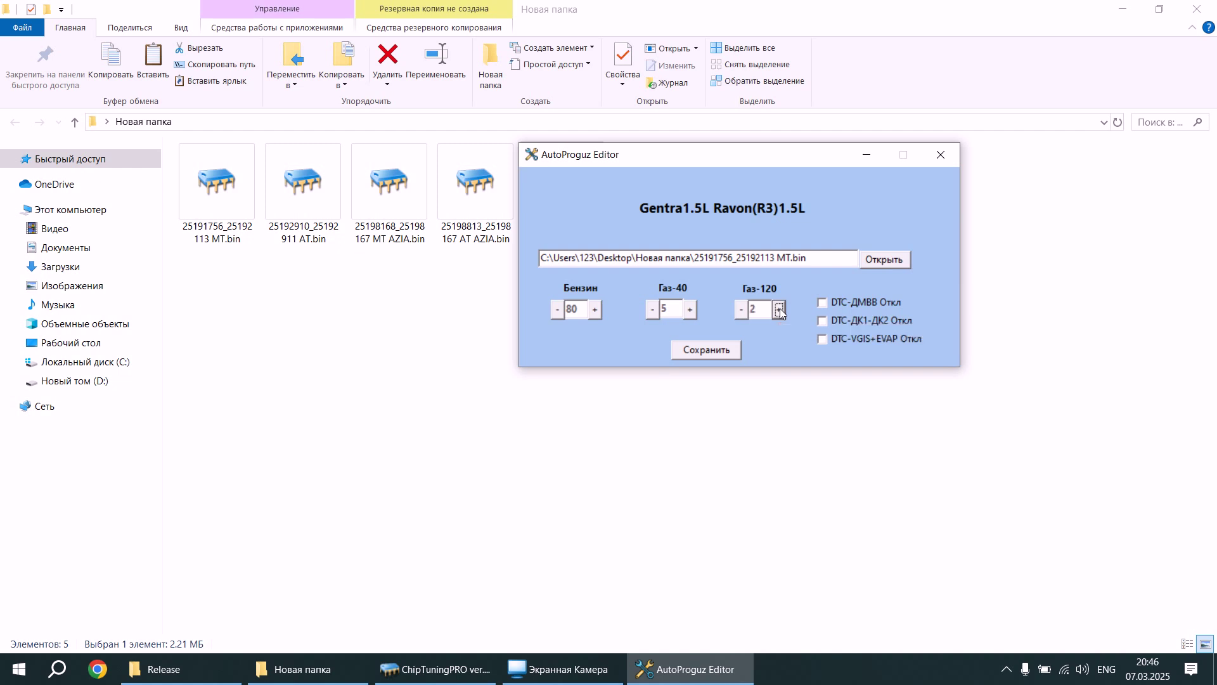
click(779, 310)
click(779, 310)
click(779, 310)
click(779, 310)
click(779, 310)
click(779, 310)
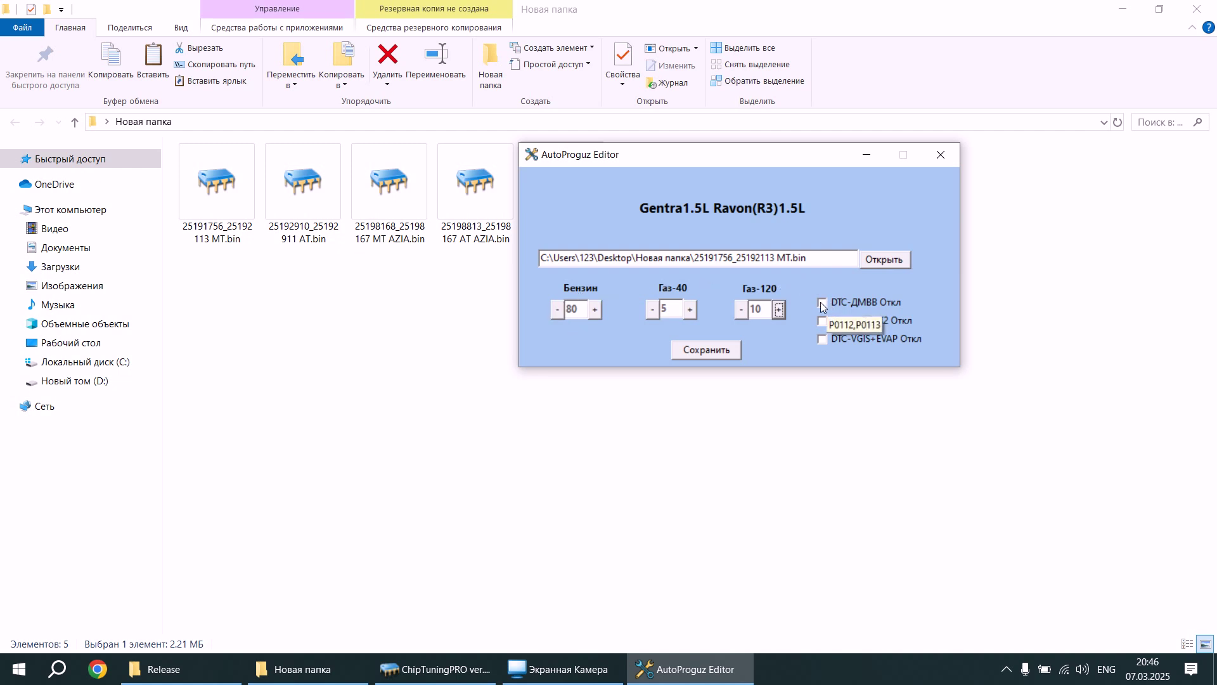
- Enable the DTC-ДМВВ Откл option and save the modified firmware, dismissing the save message
drag(820, 259, 734, 259)
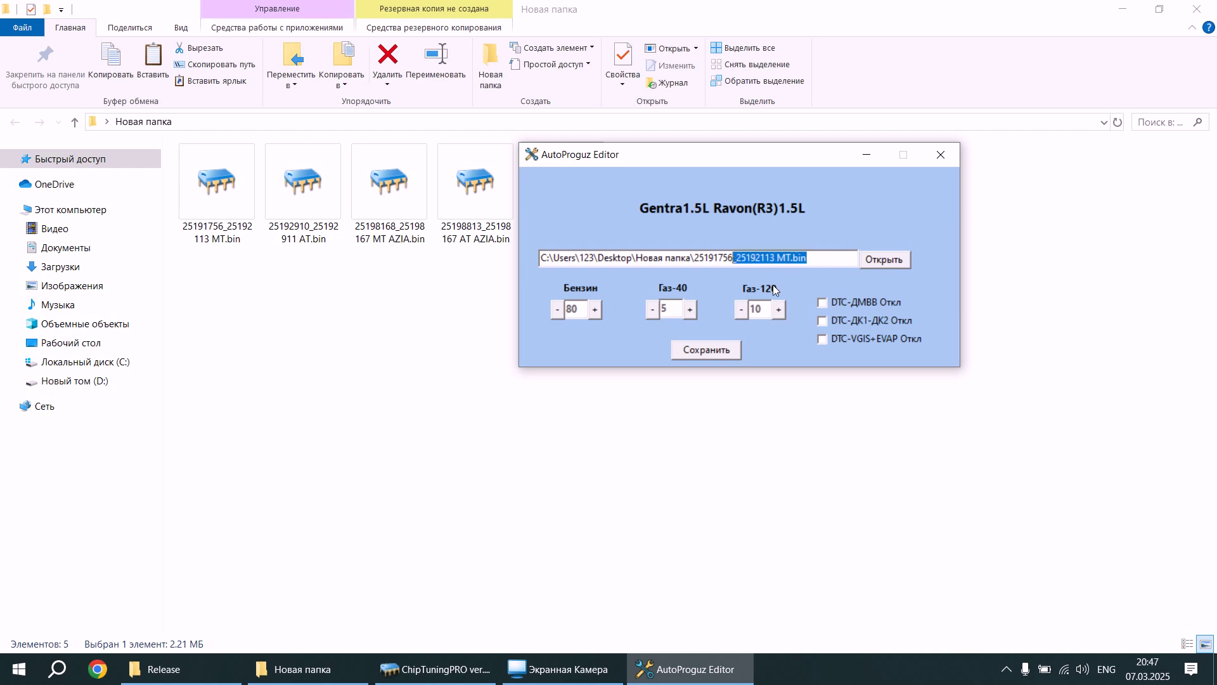
click(822, 304)
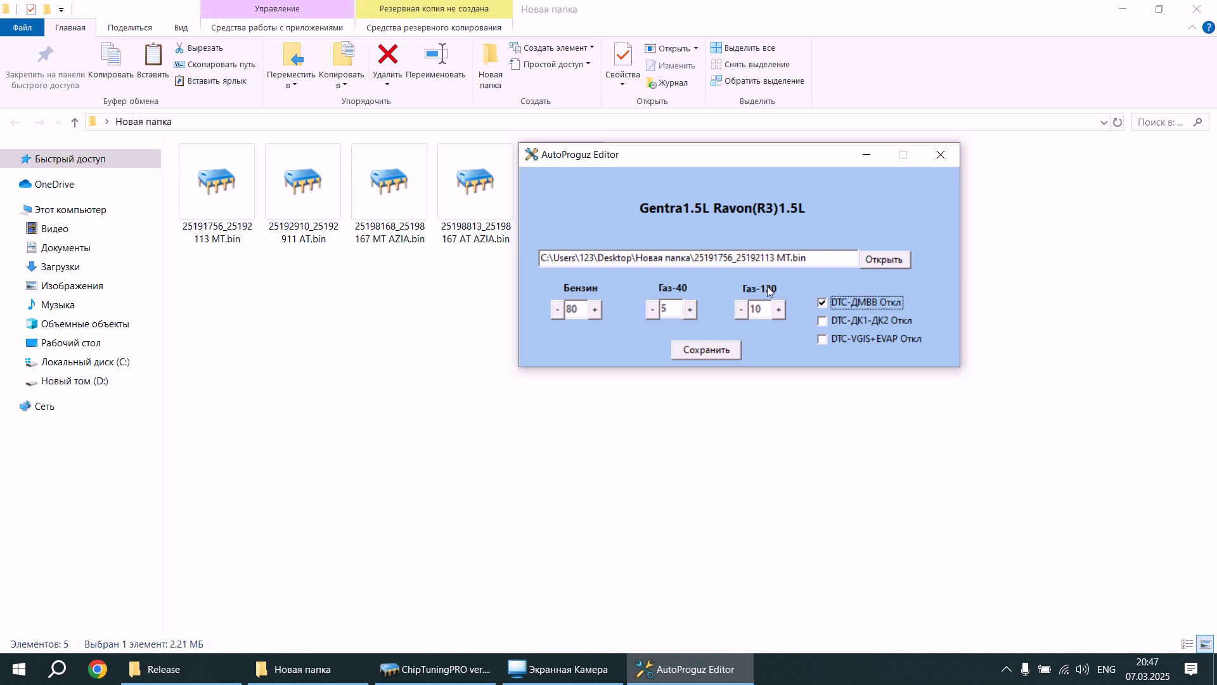
click(709, 349)
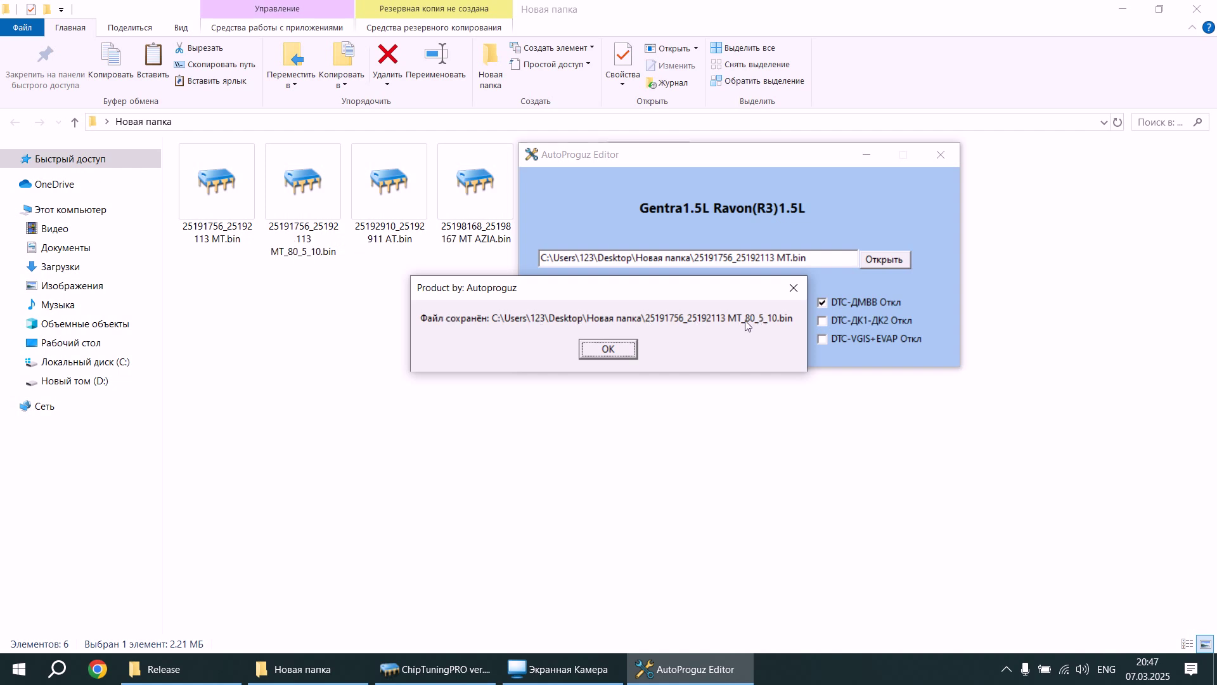
drag(690, 298, 706, 342)
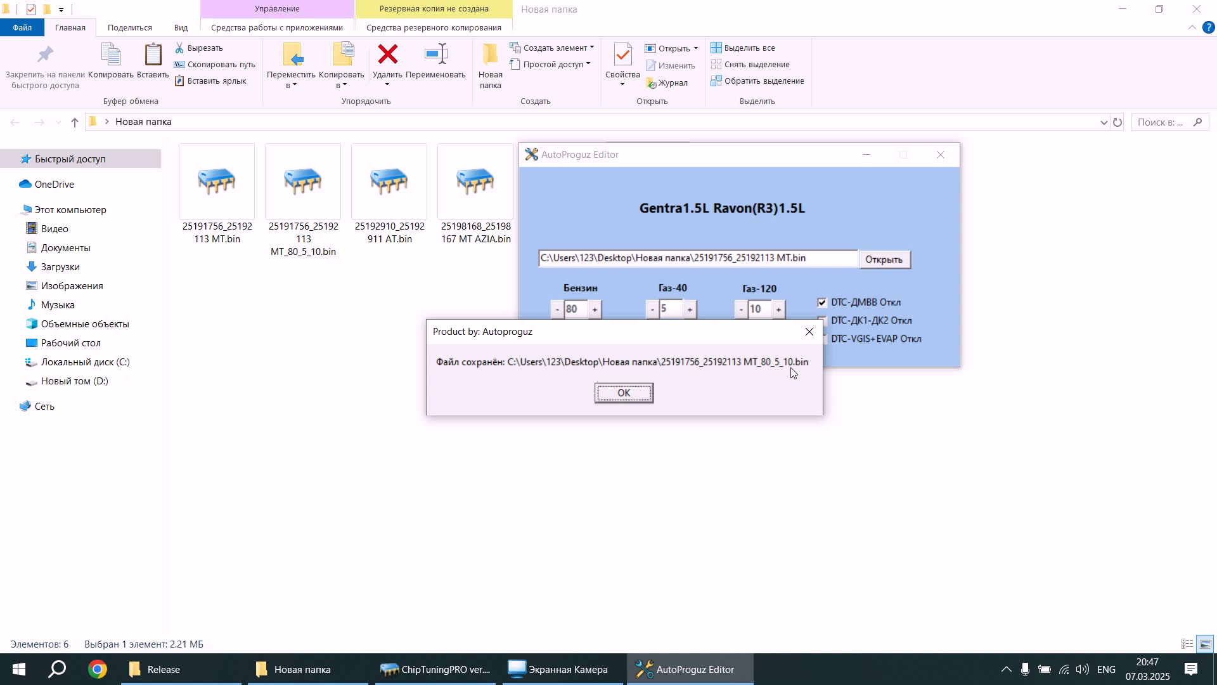
click(624, 392)
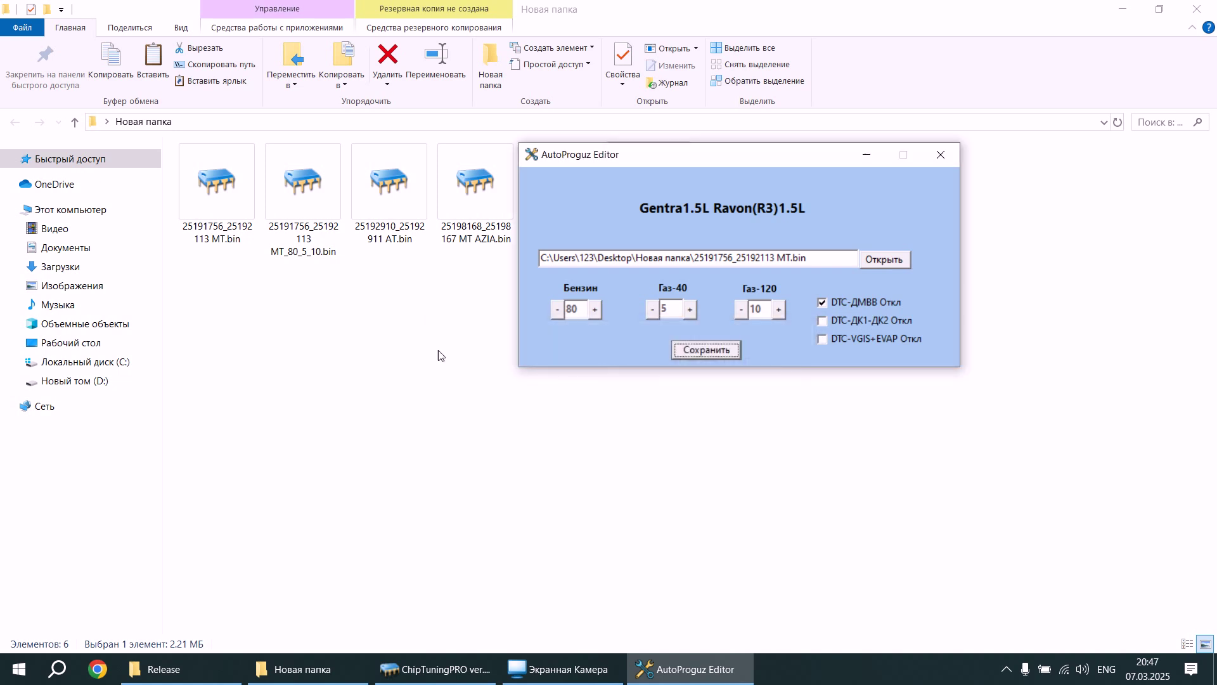
- Switch to the Новая папка folder and open the original 25191756_25192113 MT.bin in ChipTuningPRO
click(439, 355)
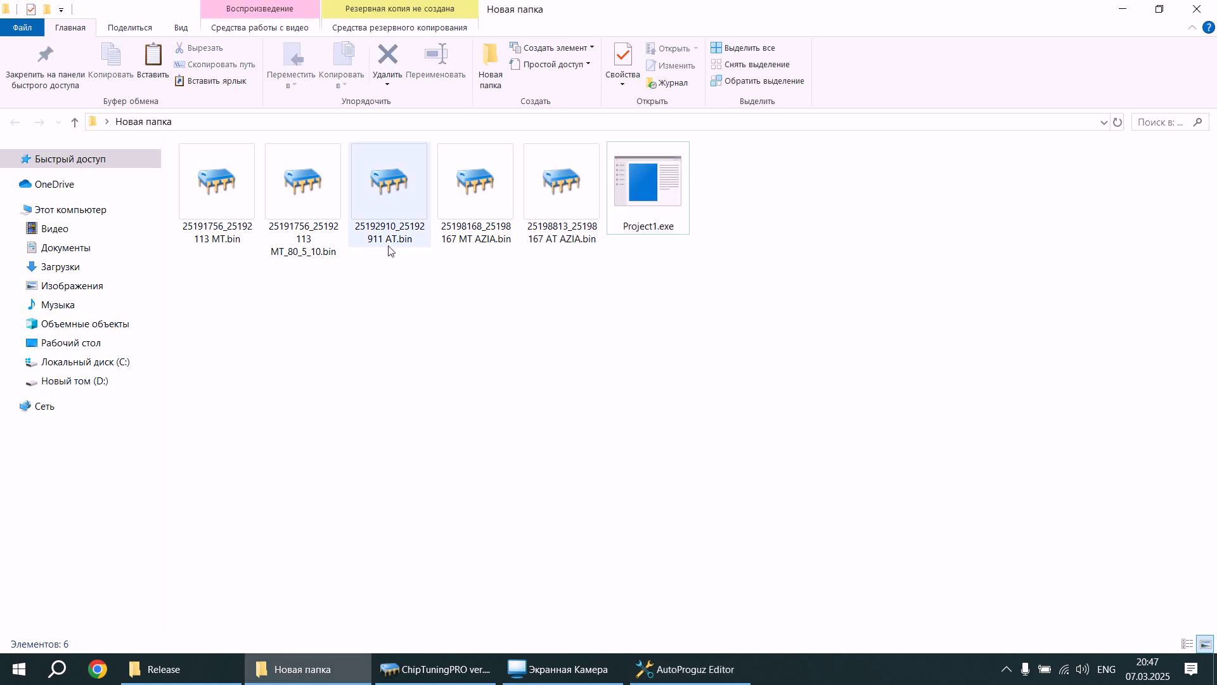
click(297, 241)
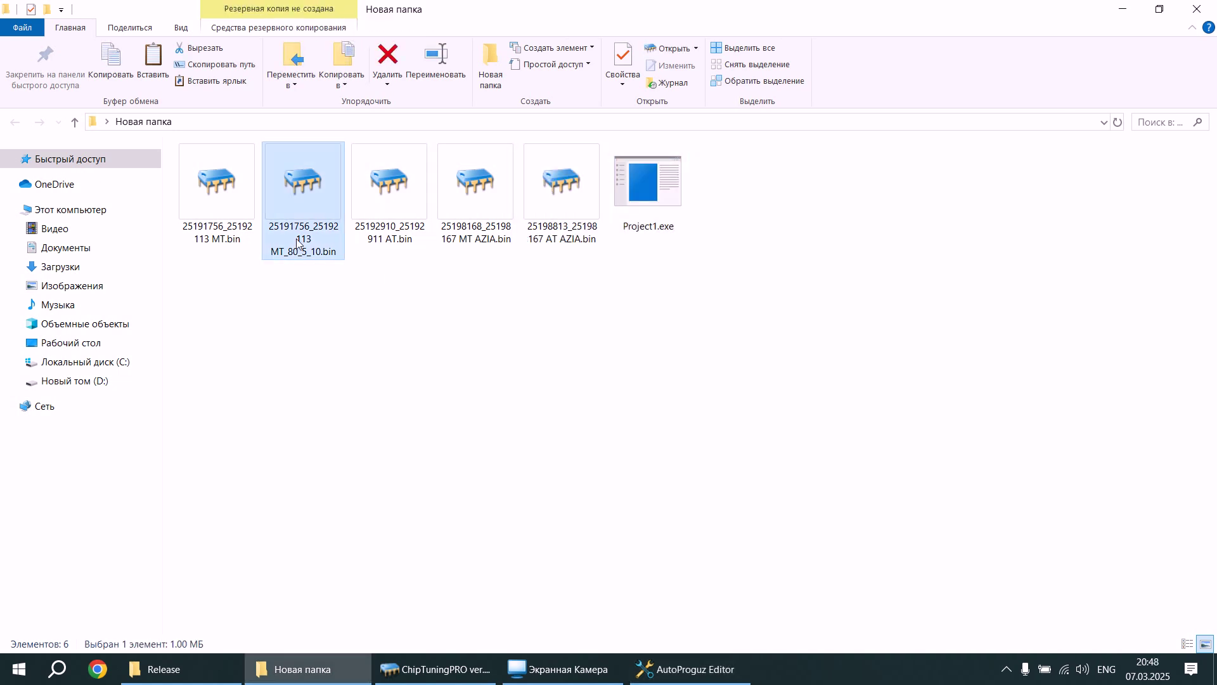
double_click(215, 202)
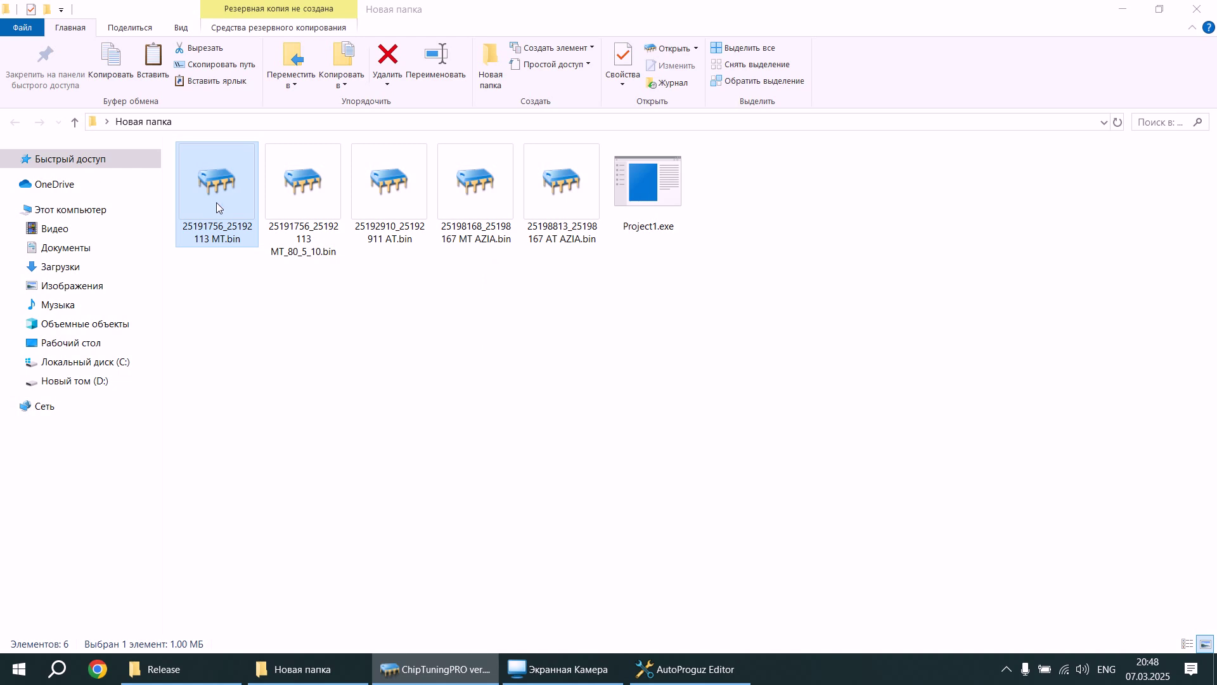
click(434, 659)
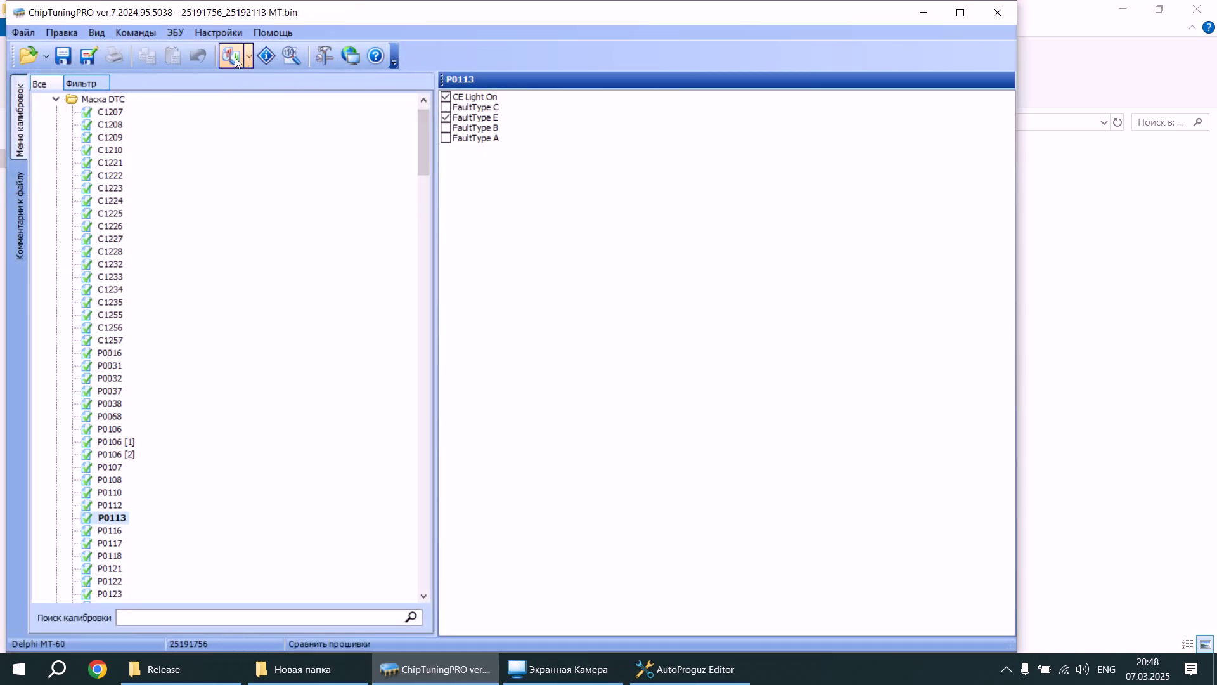
- Compare the original firmware with the saved 25191756_25192113 MT_80_5_10.bin file
click(242, 58)
double_click(390, 253)
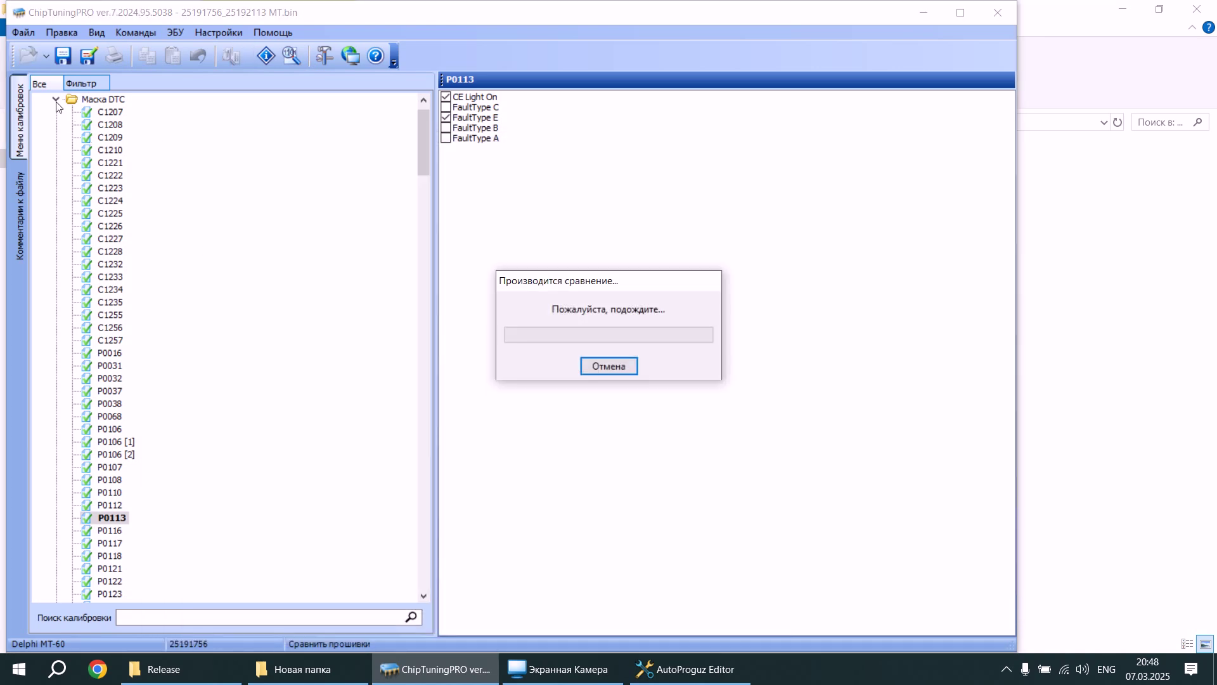
click(1051, 321)
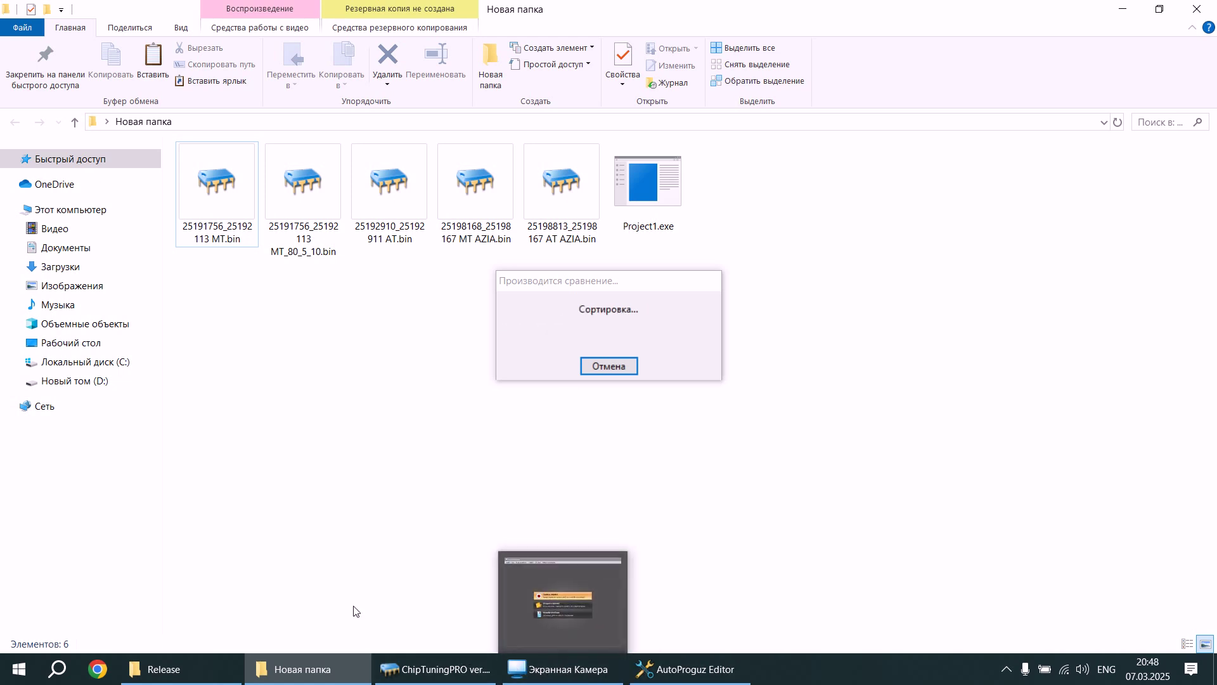
click(397, 675)
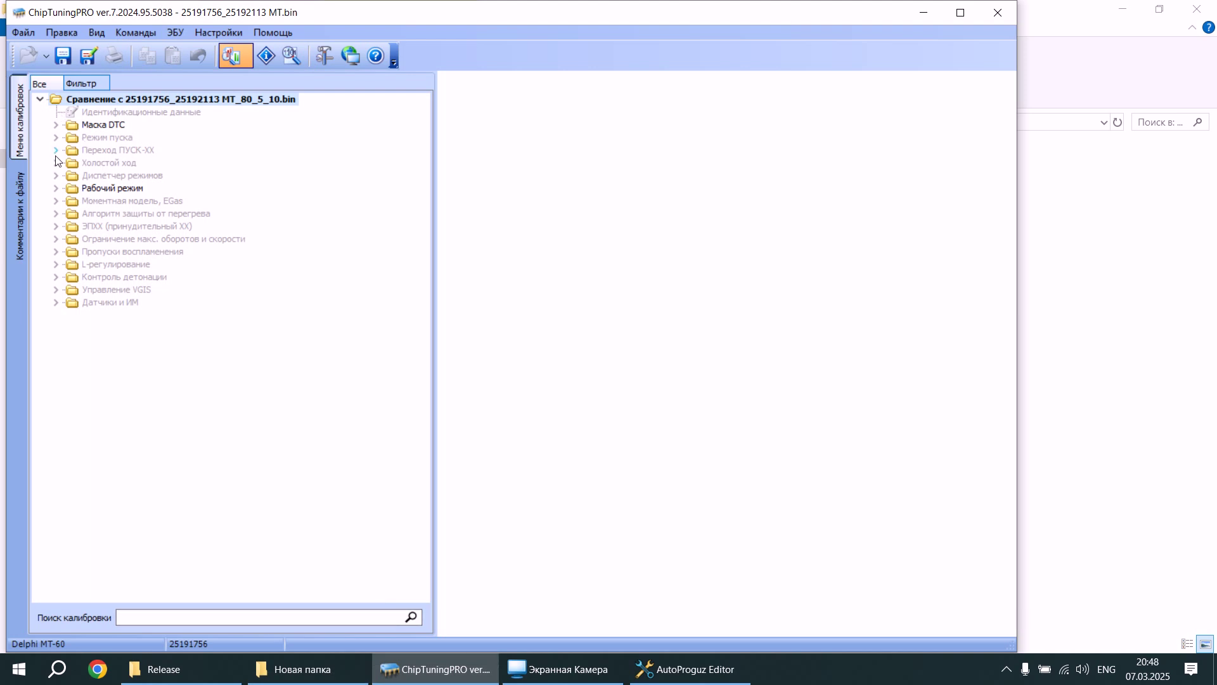
- Show the open-throttle map Корр.УОЗ по Твозд., открытый дроссель under Рабочий режим, УОЗ, Коррекция УОЗ по Твозд. as a table
click(55, 188)
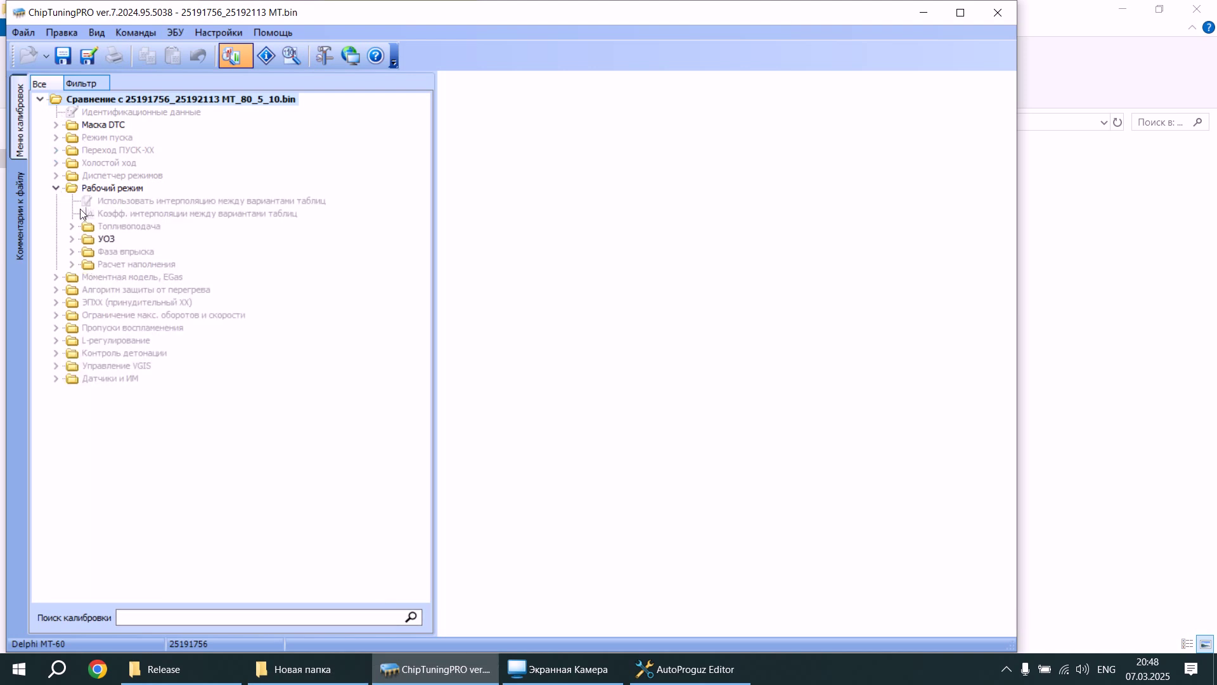
click(73, 239)
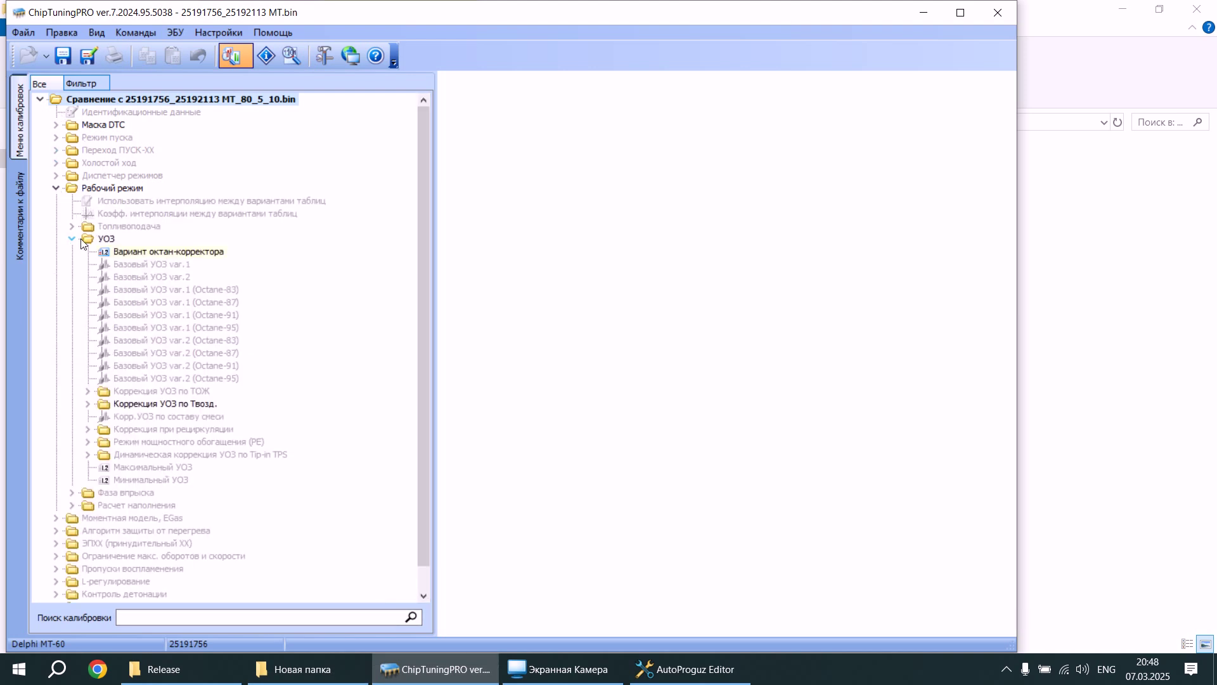
double_click(130, 406)
click(140, 420)
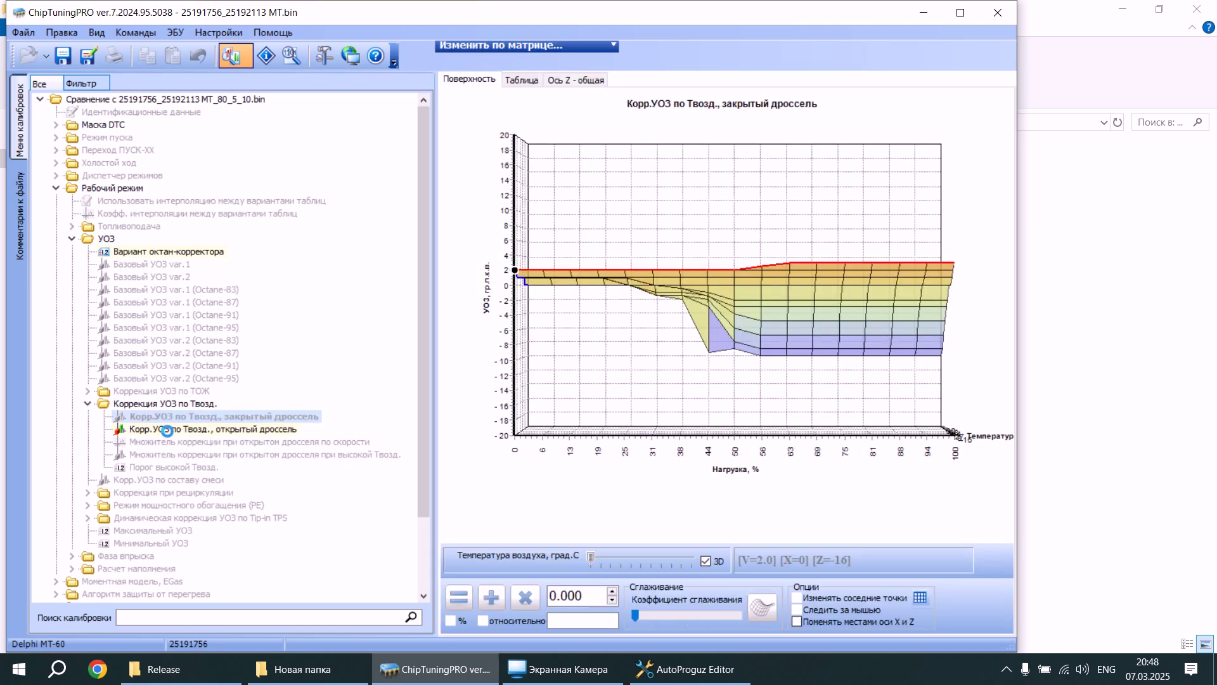
click(168, 431)
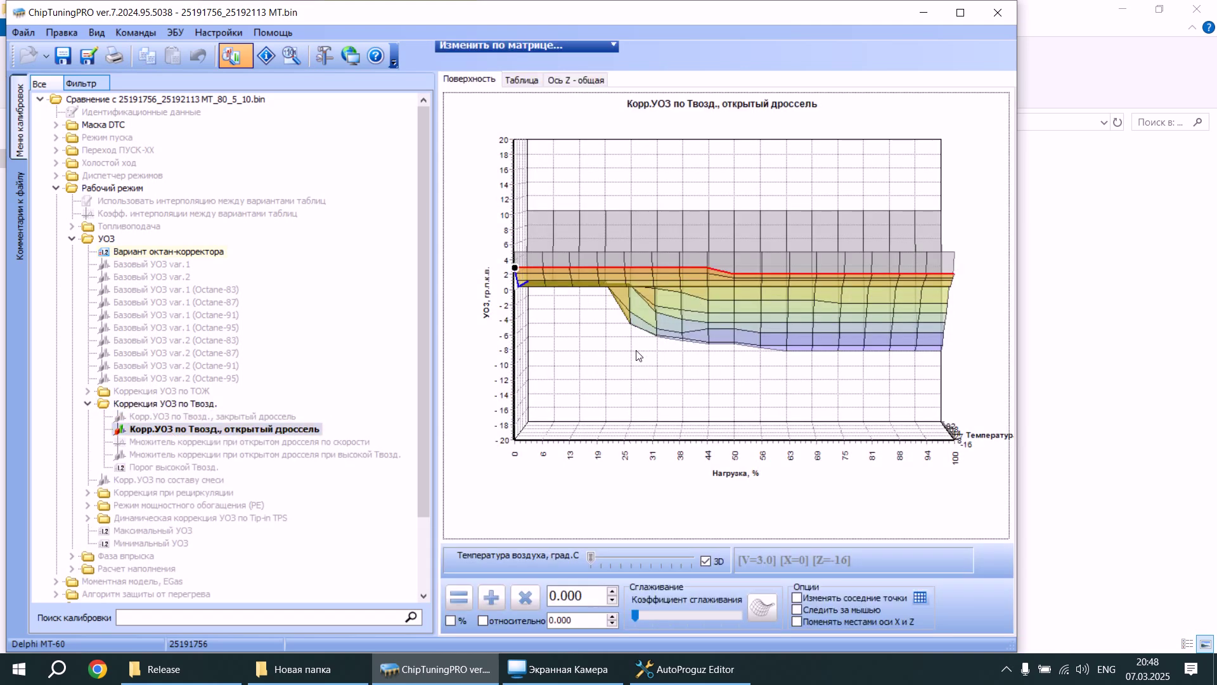
click(521, 80)
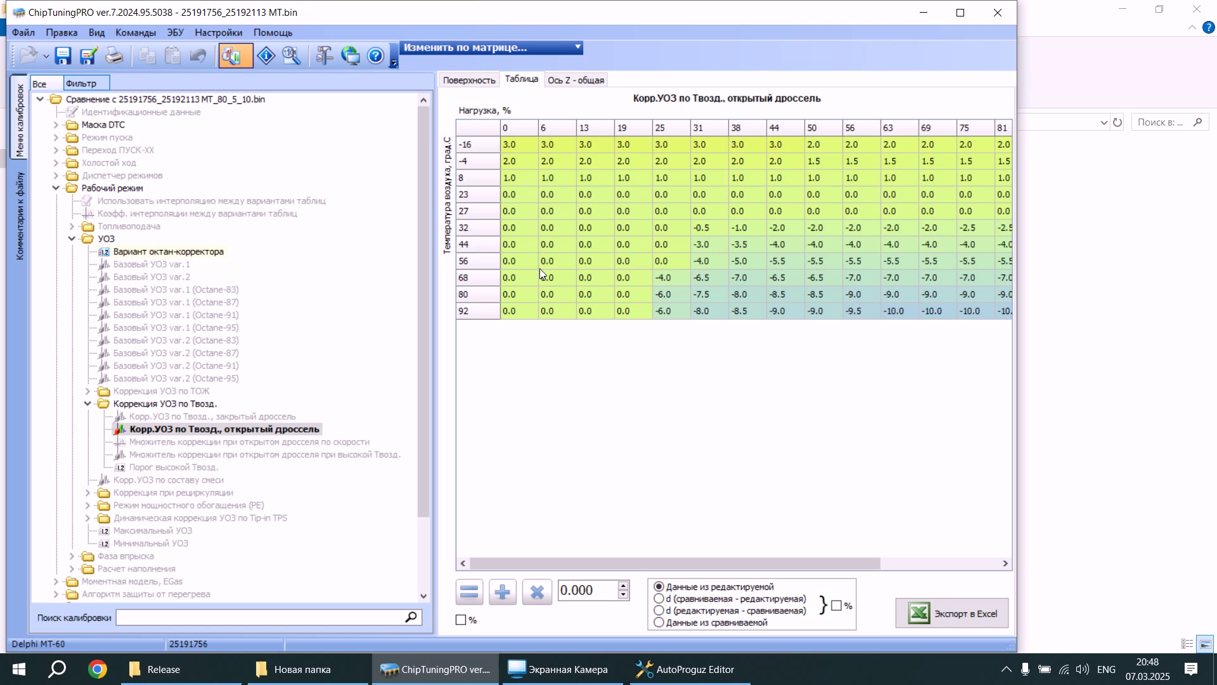
- View the closed-throttle correction table, and examine the open-throttle correction map as a rotated 3D surface
click(244, 418)
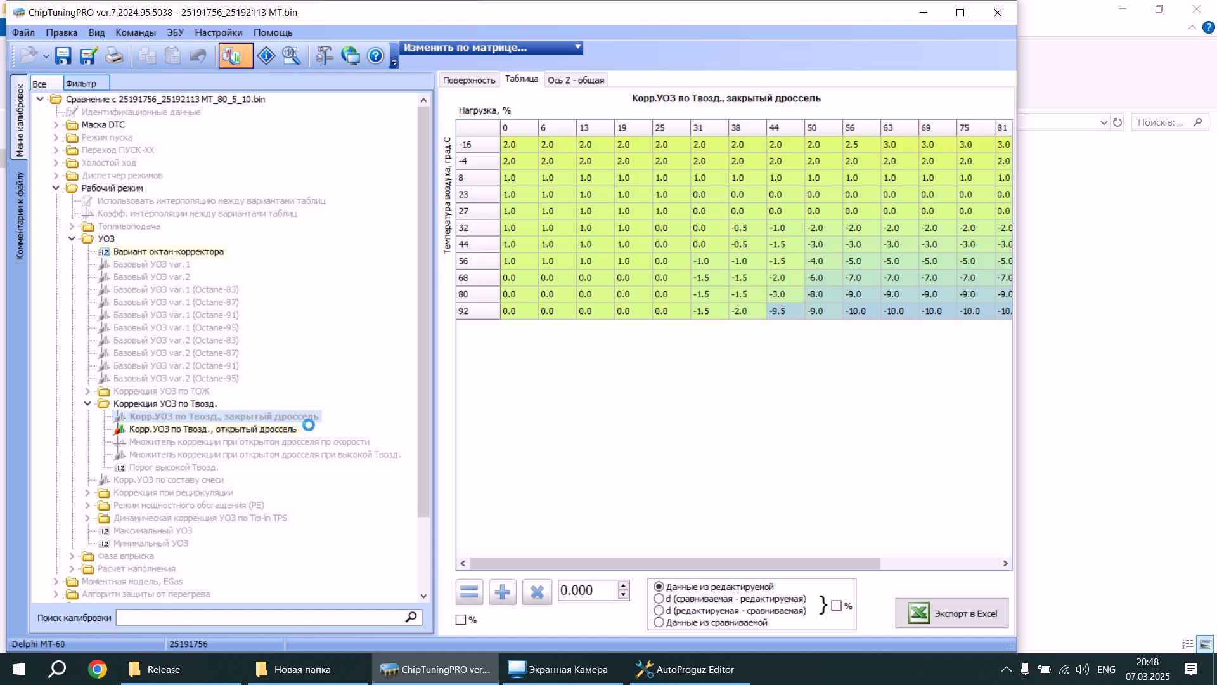
click(293, 429)
click(469, 80)
drag(645, 326, 625, 409)
drag(629, 329, 627, 228)
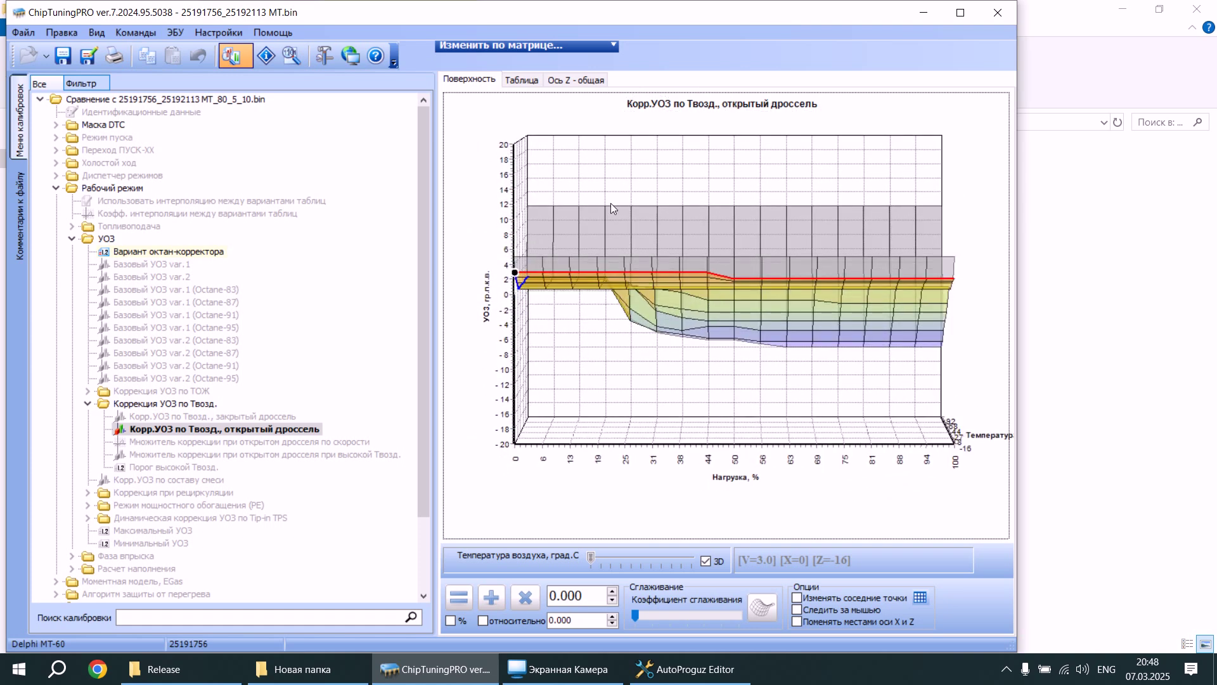
- Show the open-throttle correction table as compared-minus-edited differences, and as edited-minus-compared differences
click(530, 83)
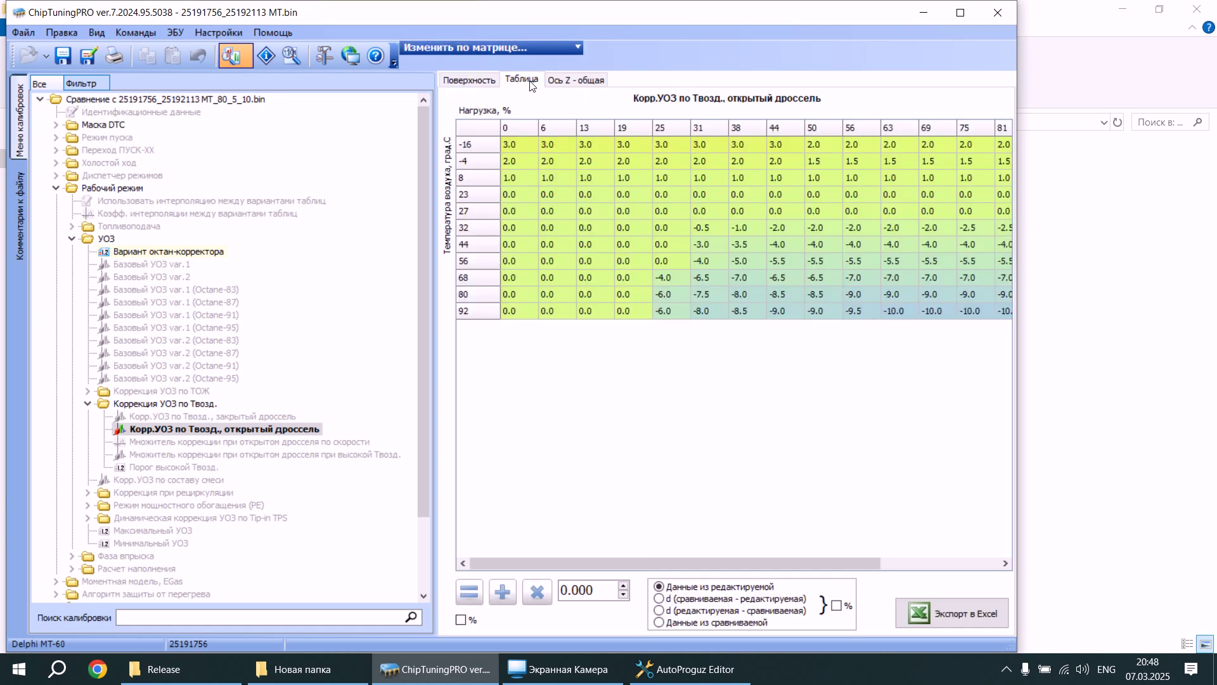
click(669, 599)
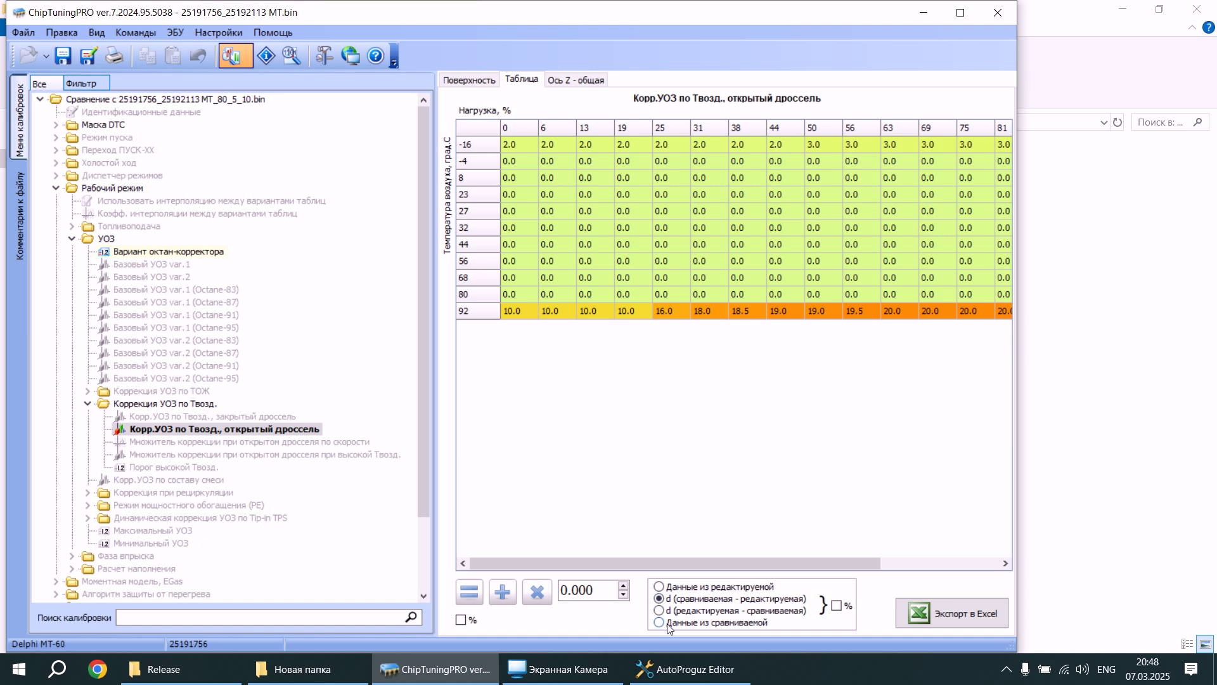
click(661, 610)
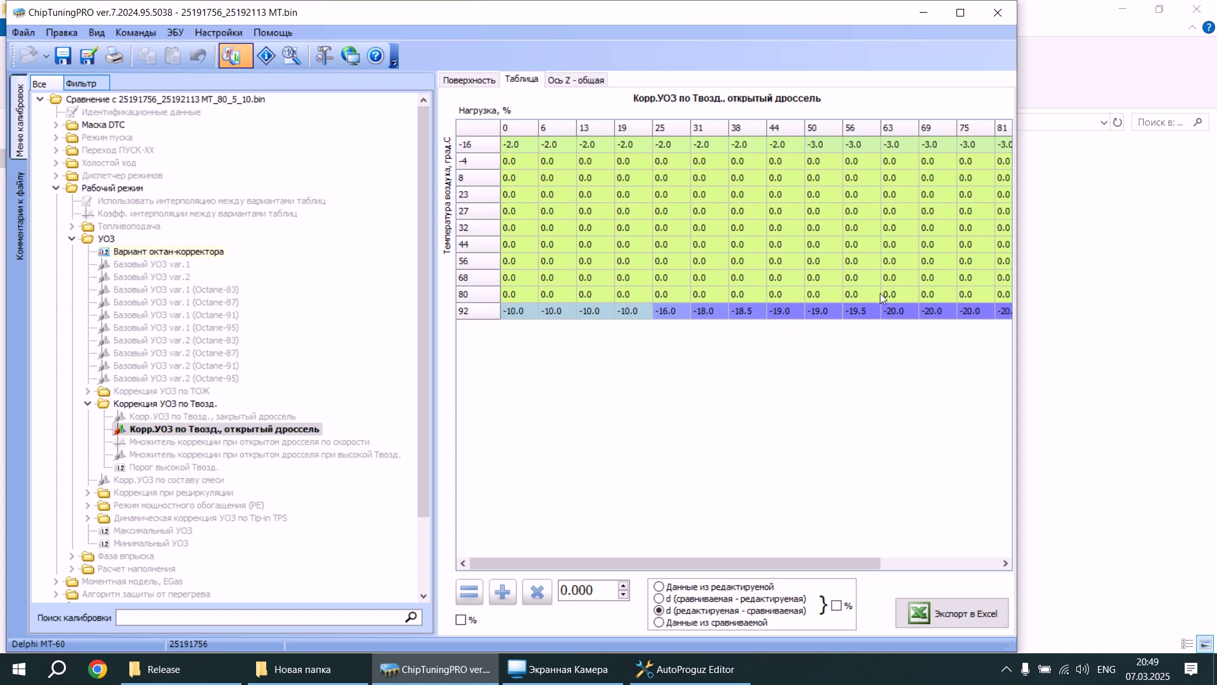
- Return to the firmware folder and open the saved 25191756_25192113 MT_80_5_10.bin in ChipTuningPRO
click(1063, 317)
click(284, 192)
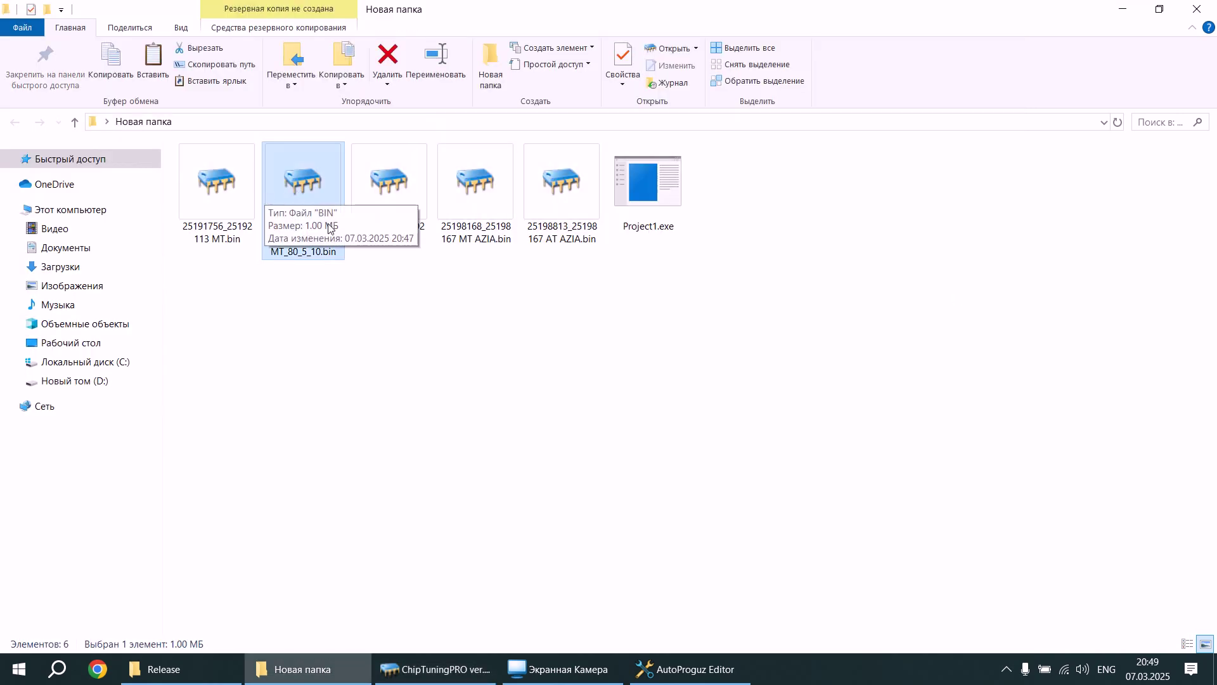
double_click(299, 231)
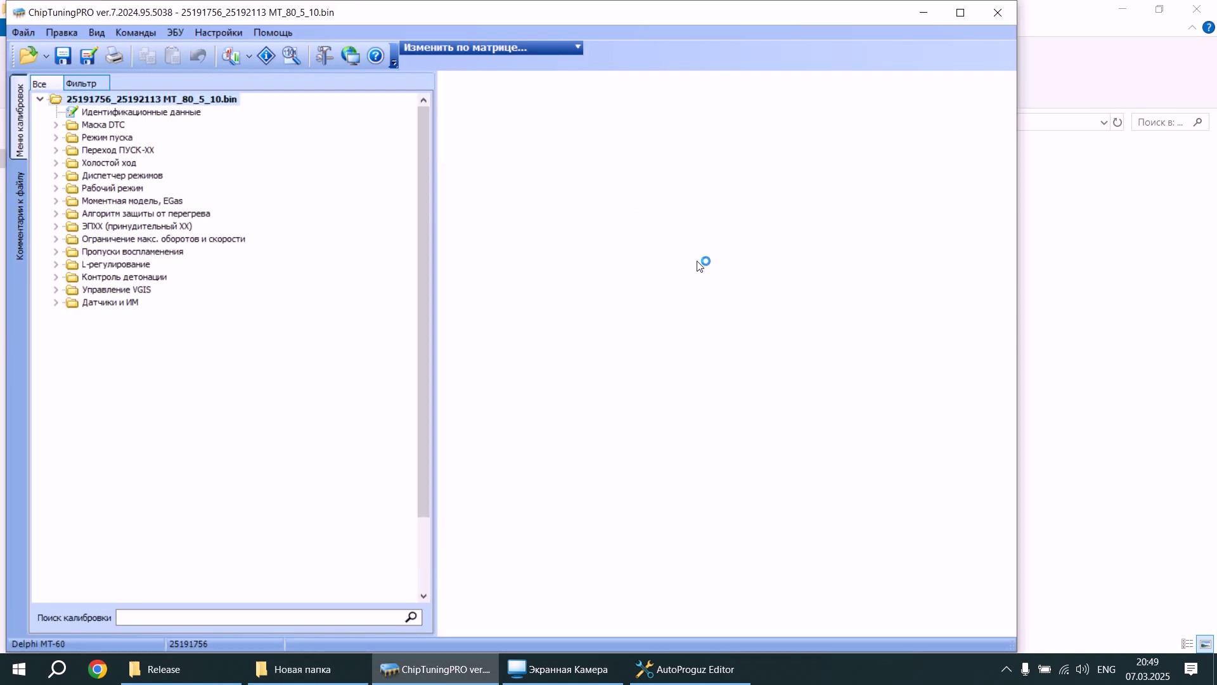
- Examine the -16 and 92 degree rows of the open-throttle correction table, and inspect the same map as a rotated 3D surface
drag(511, 144, 1015, 138)
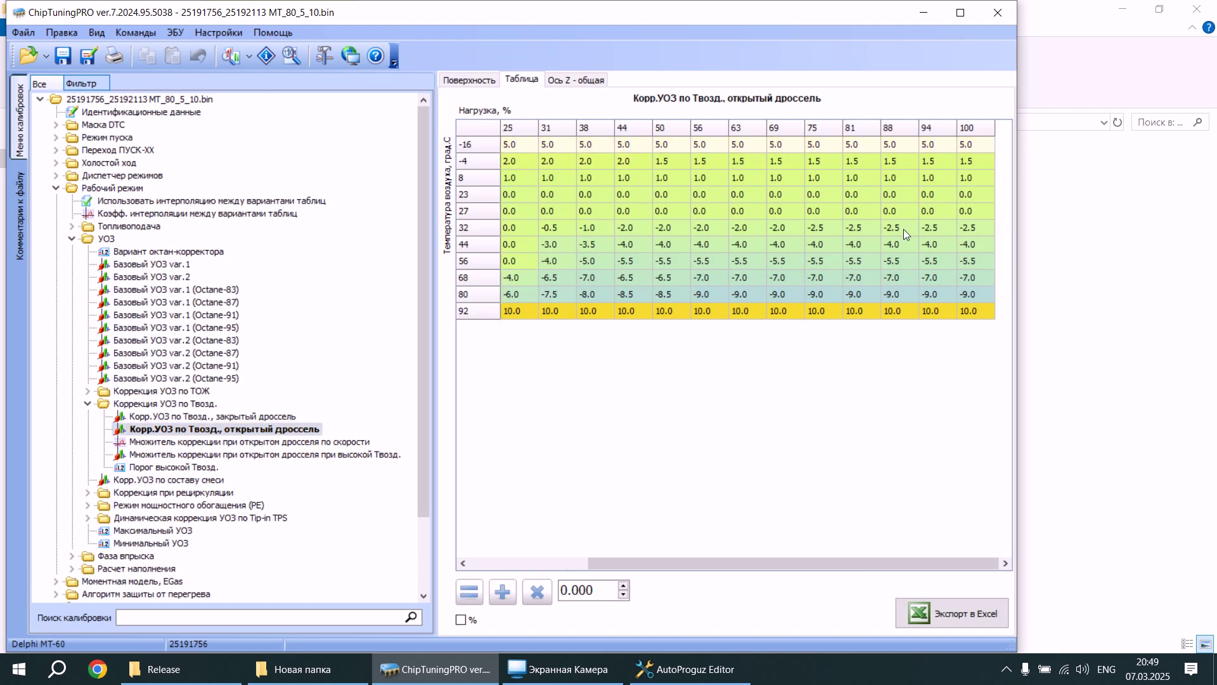
drag(979, 309, 456, 311)
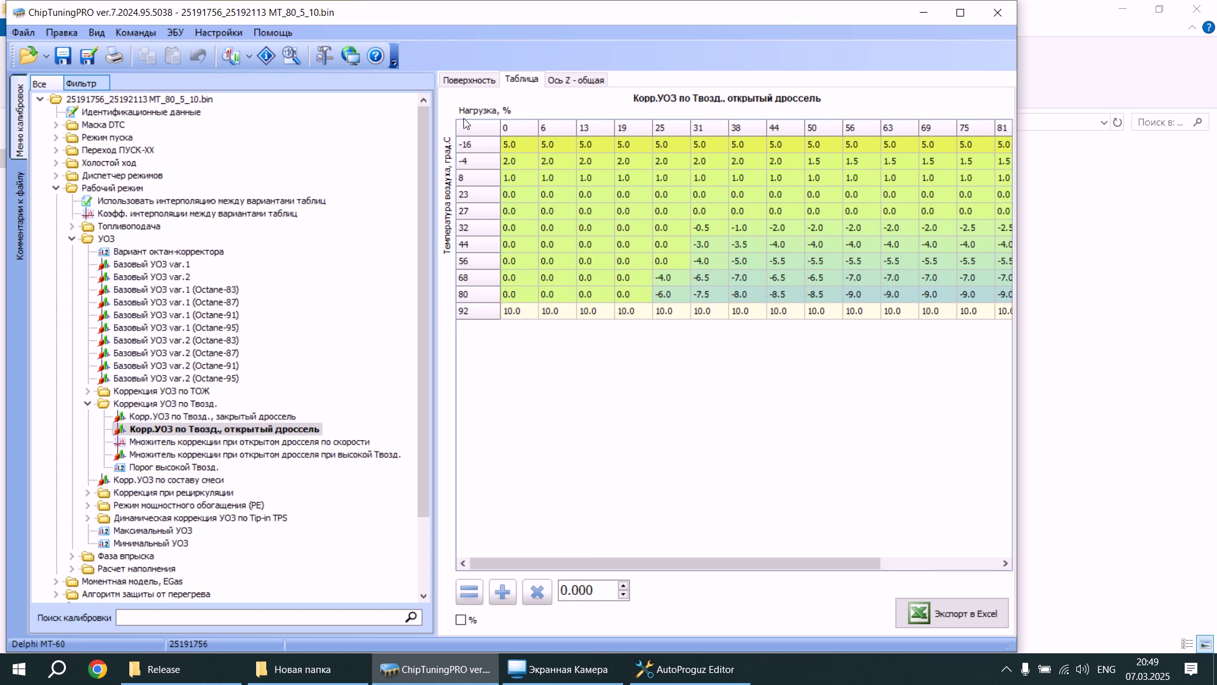
click(469, 80)
drag(617, 276, 533, 308)
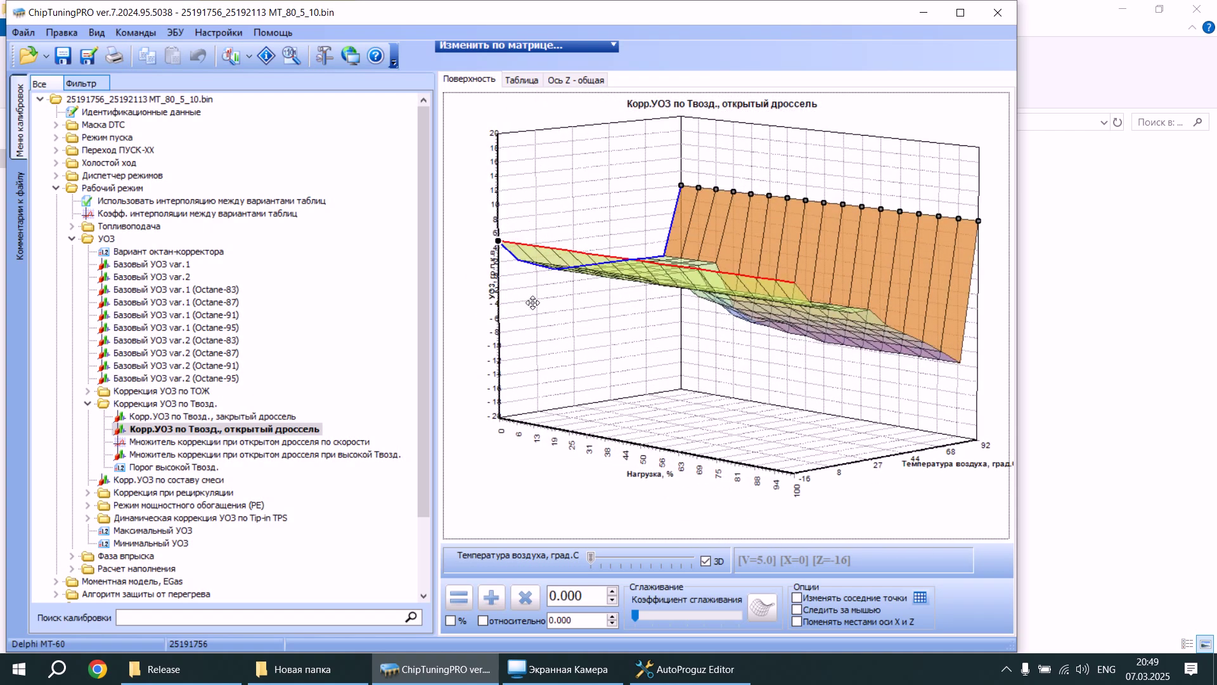
drag(533, 308, 703, 314)
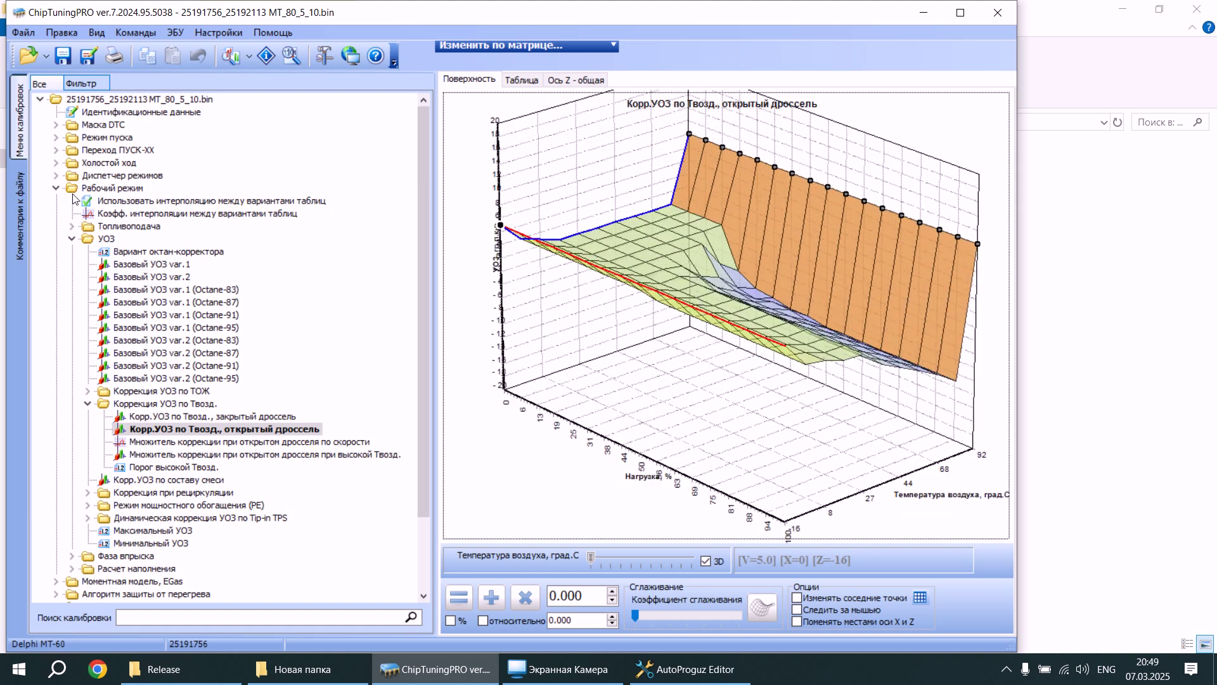
- Collapse Рабочий режим, expand Маска DTC, and check the fault flags of P0112 and P0113
click(55, 188)
click(56, 126)
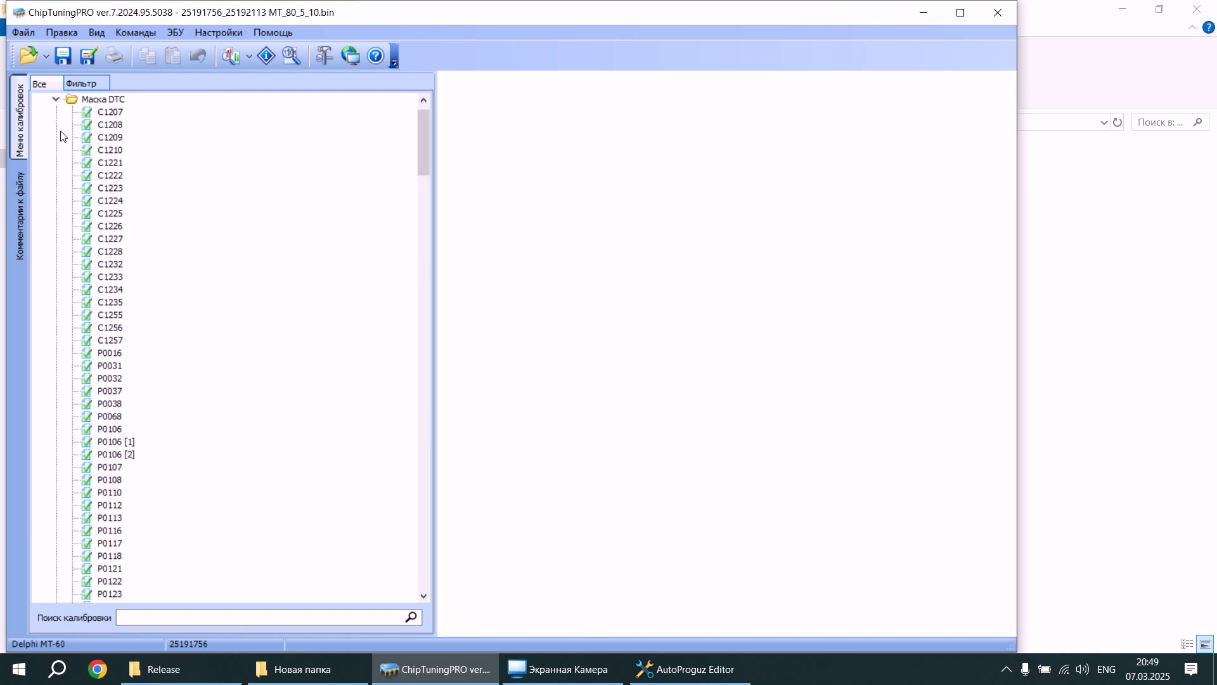
scroll(131, 367, down, 4)
click(109, 353)
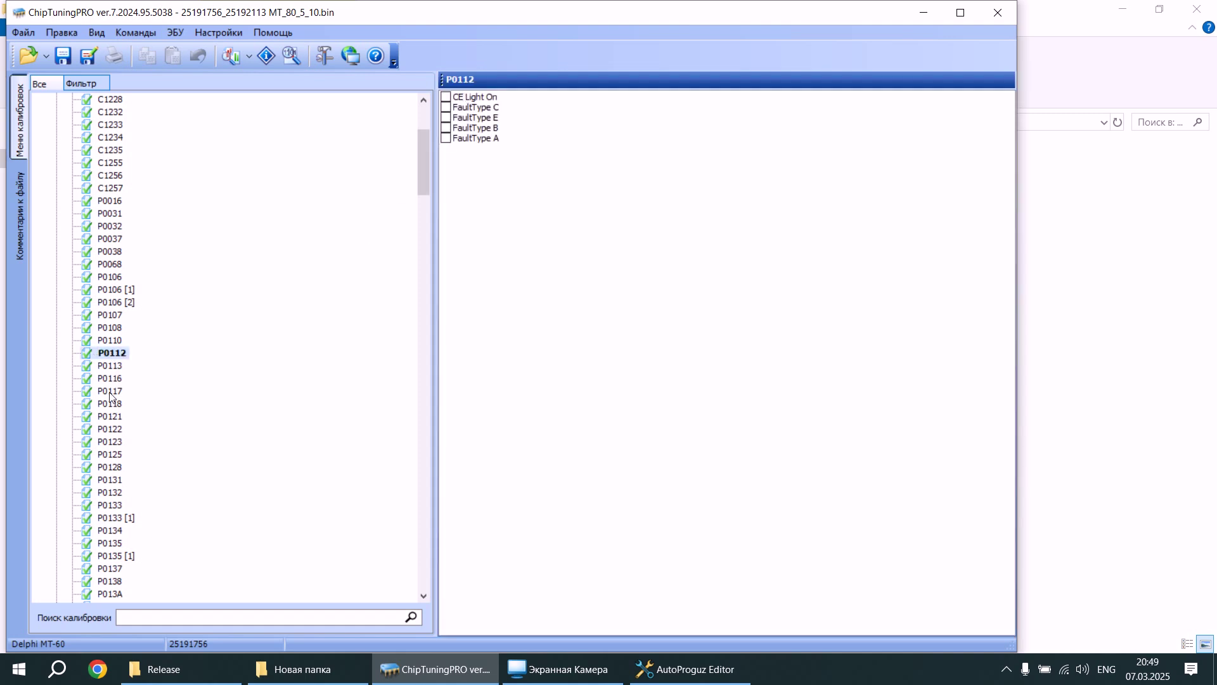
click(114, 365)
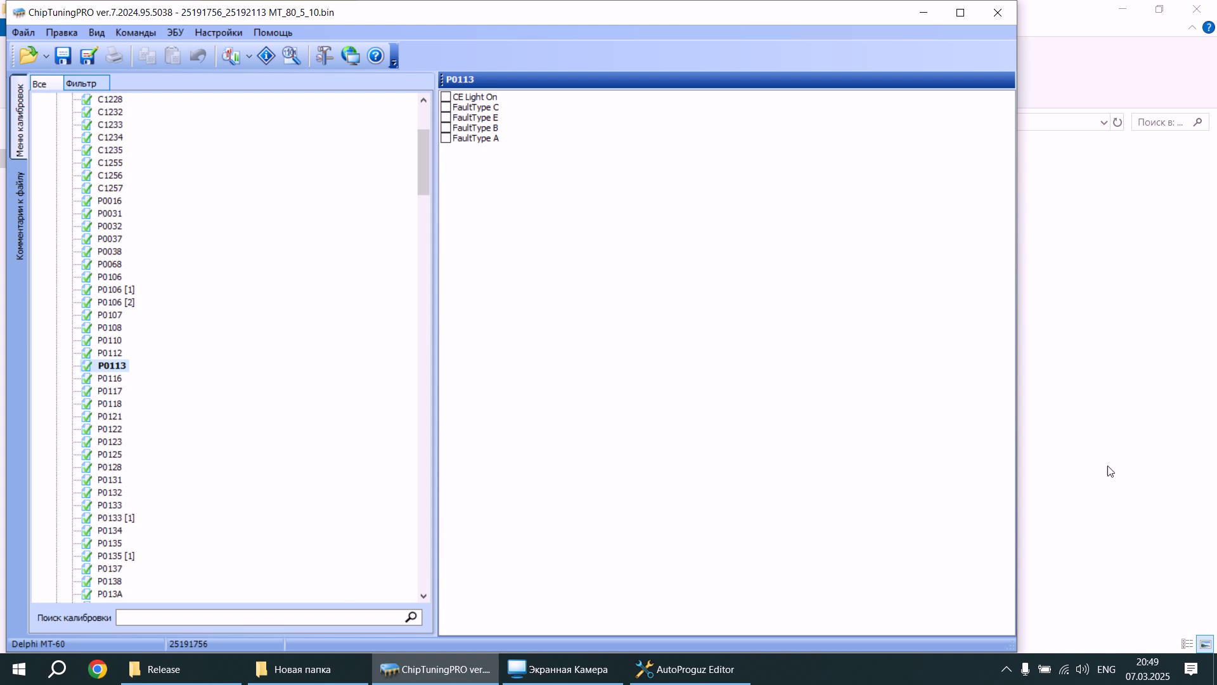
- Close ChipTuningPRO, launch Project1.exe from the folder, and load 25198168_25198167 MT AZIA.bin into AutoProguz Editor
click(992, 21)
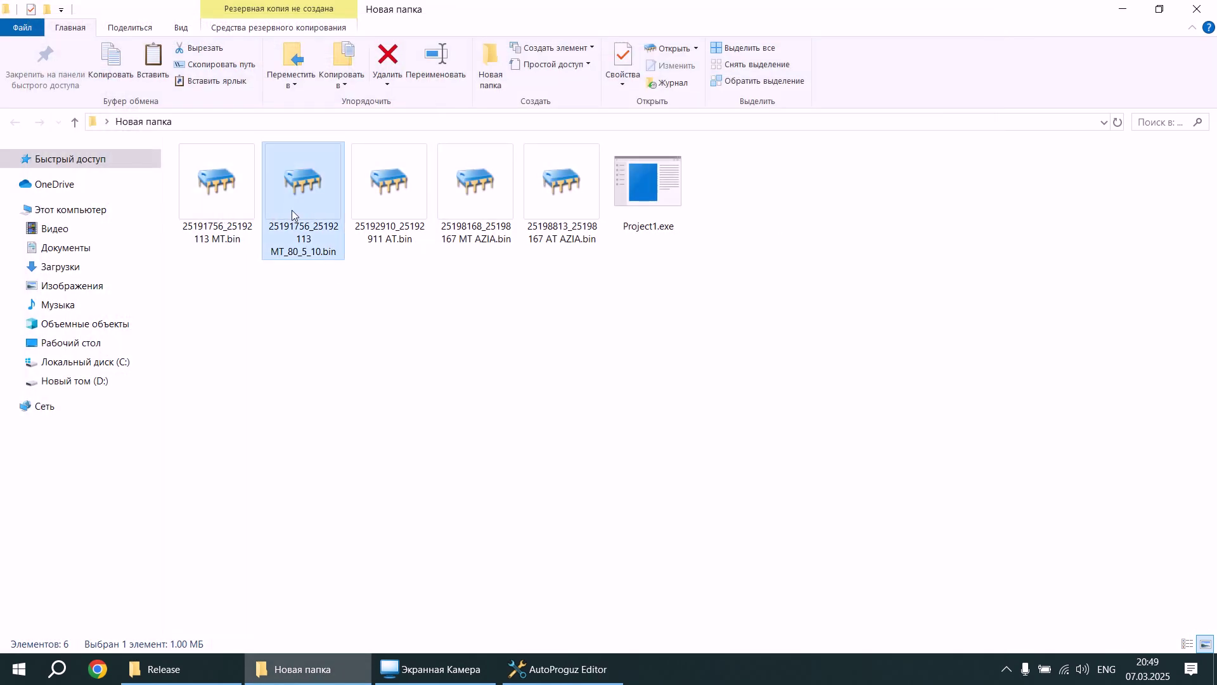
click(415, 197)
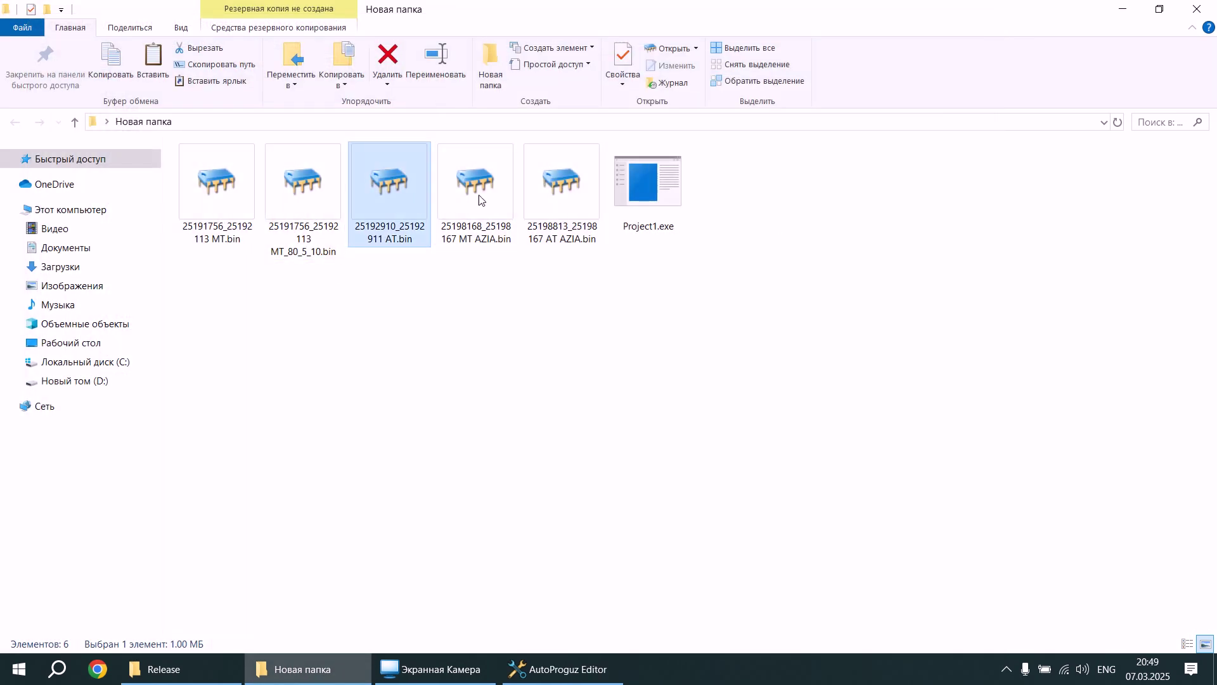
double_click(653, 203)
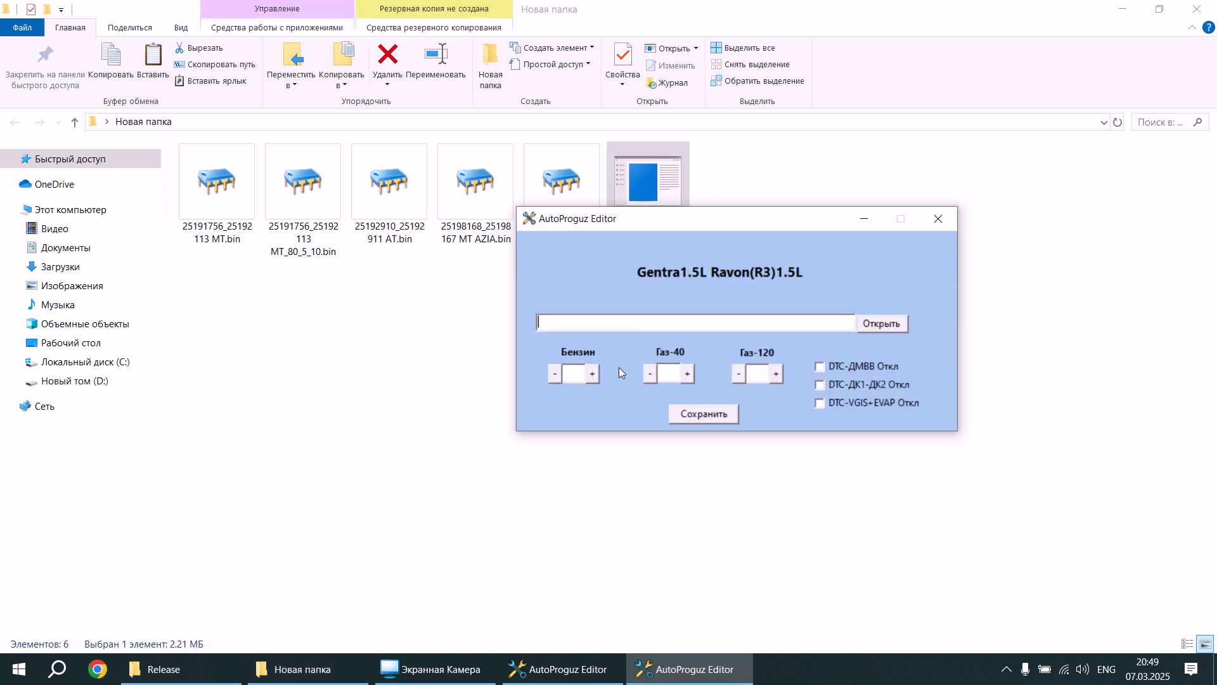
click(871, 323)
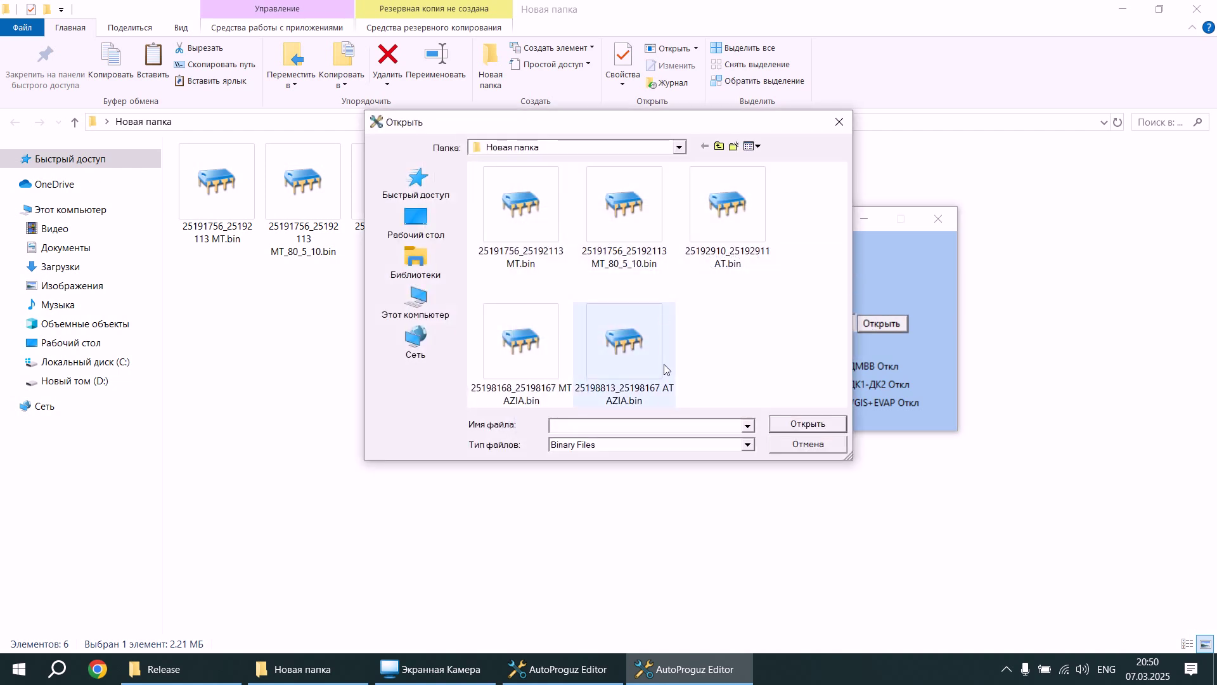
double_click(521, 359)
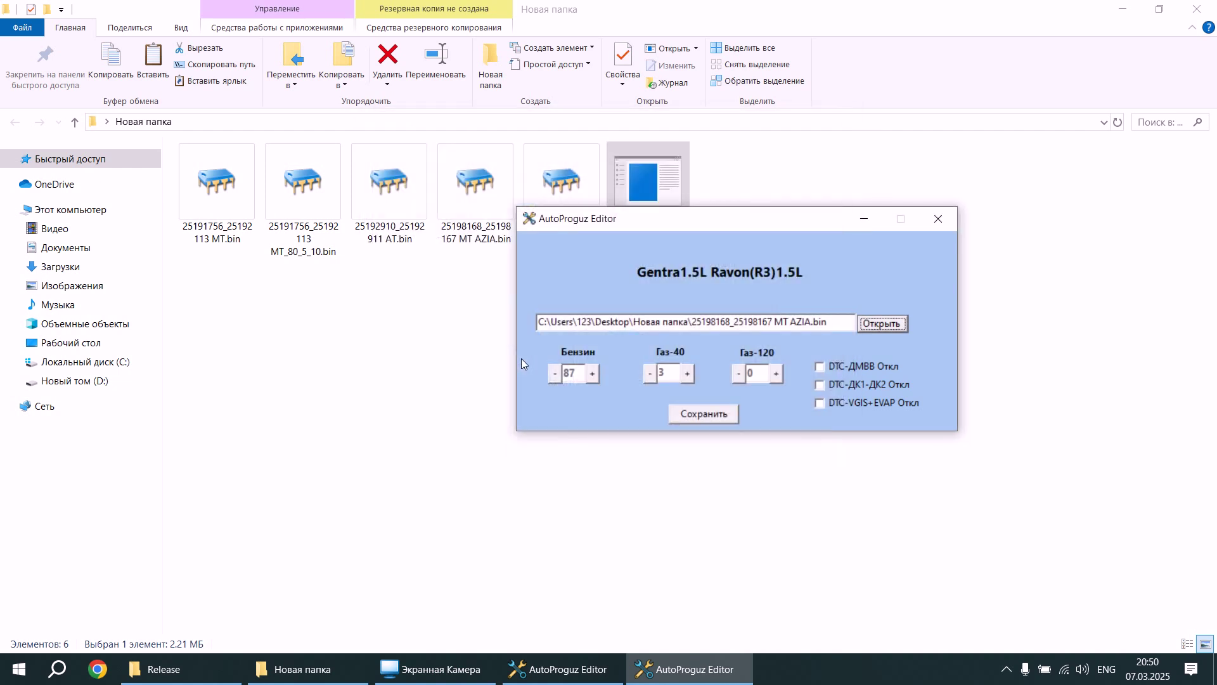
- Set Бензин to 80, Газ-40 to 20 and Газ-120 to 20
click(558, 374)
click(687, 374)
click(687, 374)
click(777, 374)
click(777, 374)
click(777, 373)
click(777, 374)
click(777, 374)
click(777, 374)
click(777, 374)
- Enable DTC-ДМВВ Откл and save the modified firmware
click(829, 367)
click(702, 412)
click(616, 345)
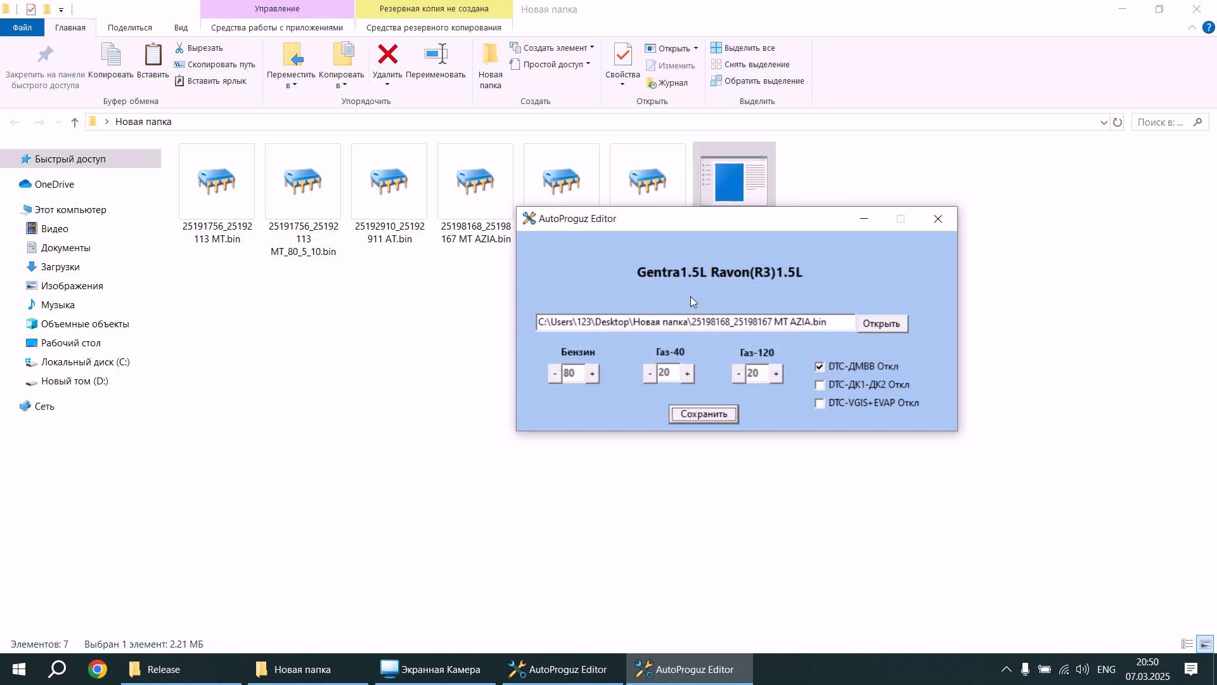
- Open the saved 25198168_25198167 MT AZIA_80_20_20.bin in ChipTuningPRO
double_click(682, 189)
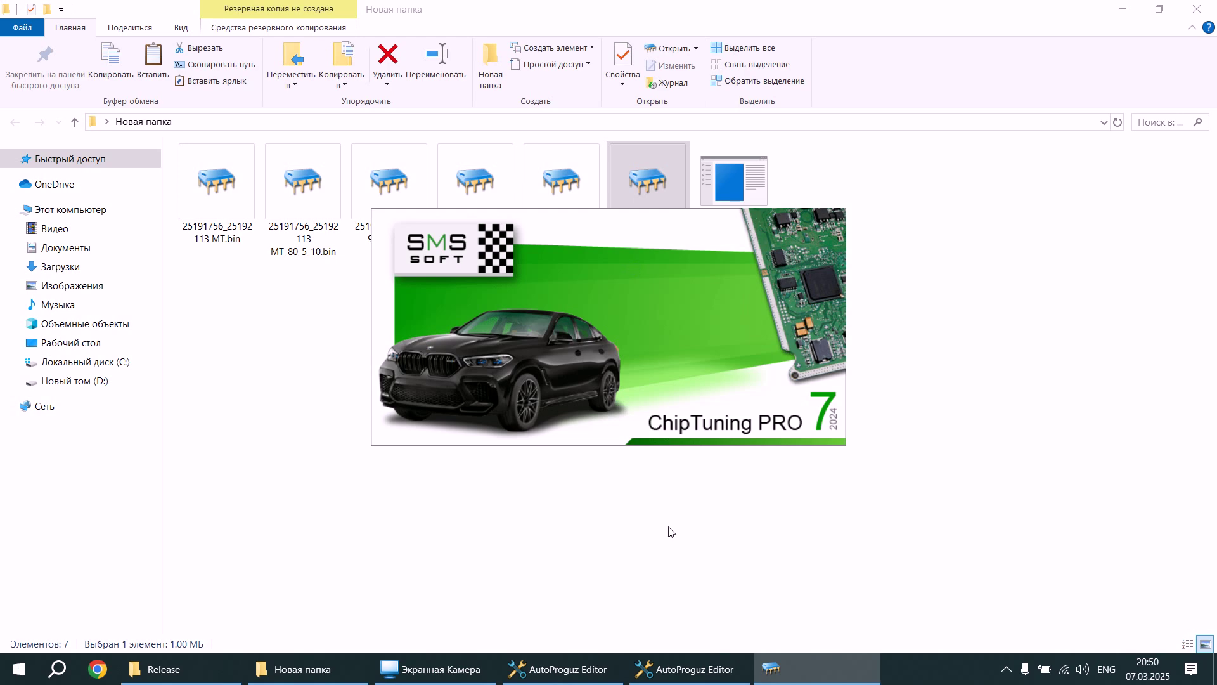
click(659, 560)
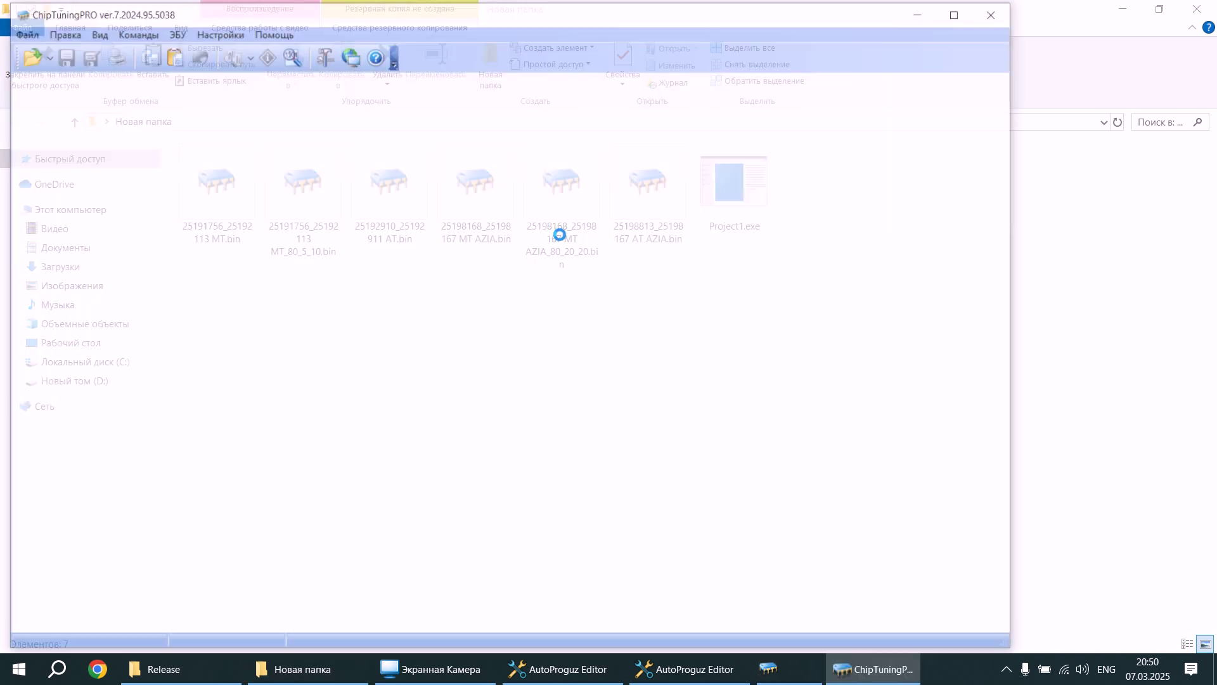
click(1054, 362)
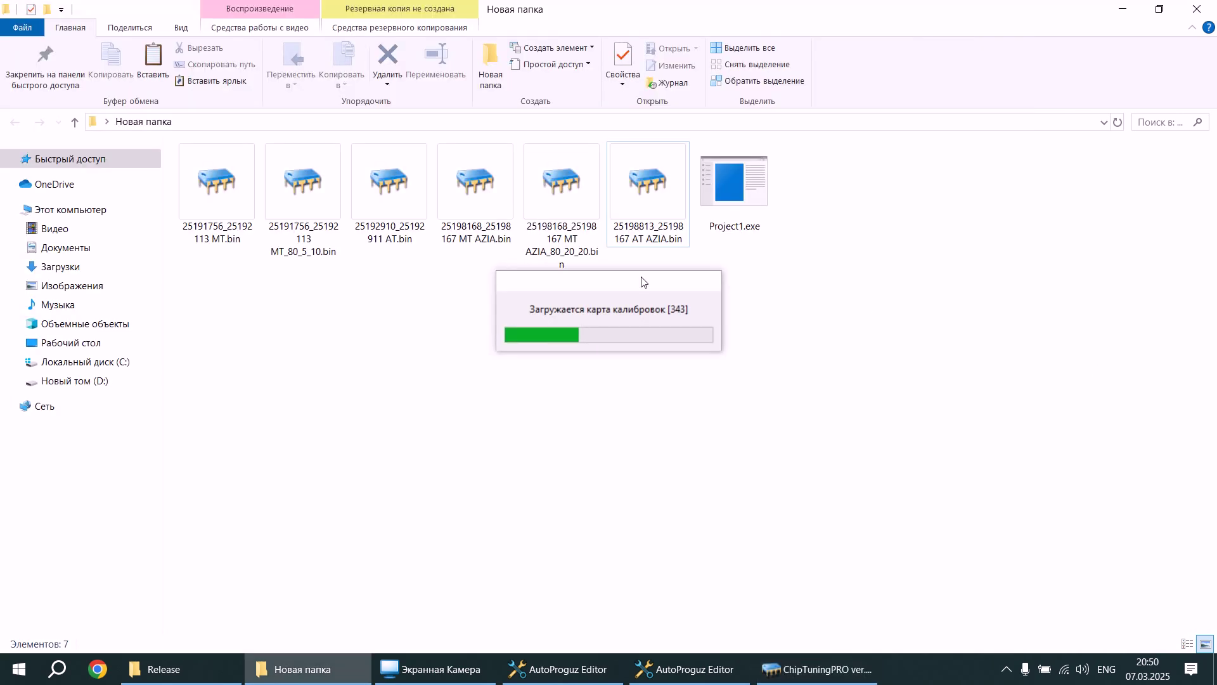
double_click(573, 204)
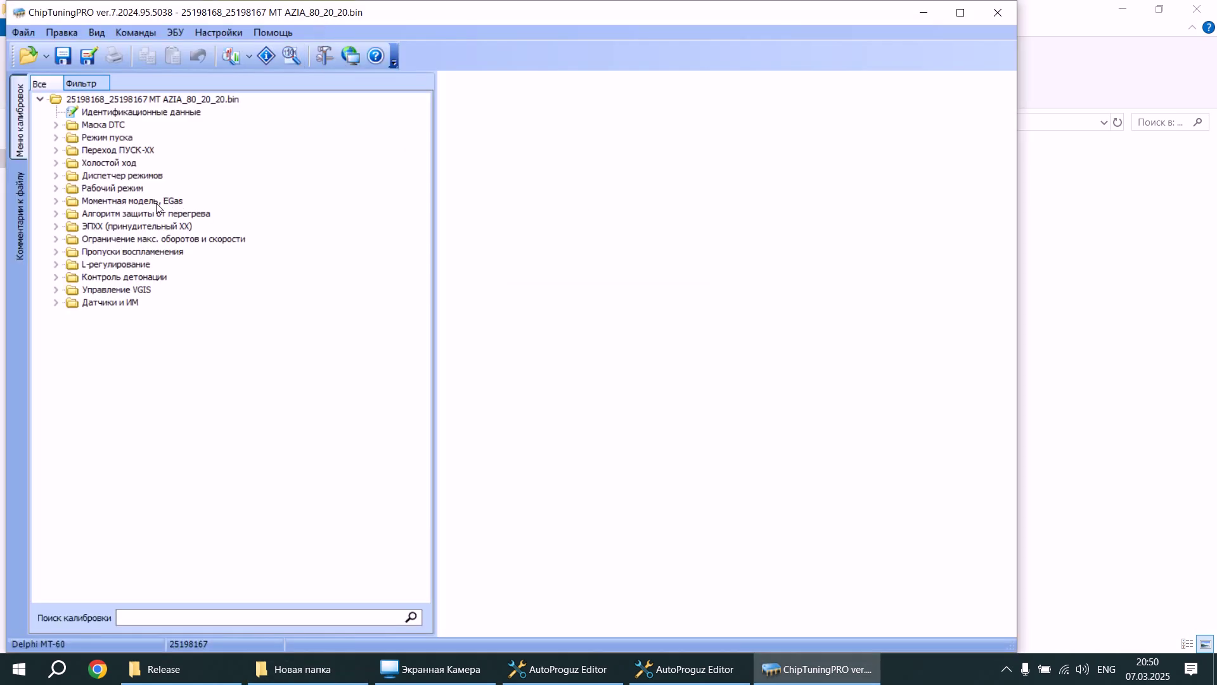
- Show the Корр.УОЗ по Твозд., открытый дроссель map under Рабочий режим, УОЗ, Коррекция УОЗ по Твозд. and rotate its 3D surface
click(56, 188)
click(72, 239)
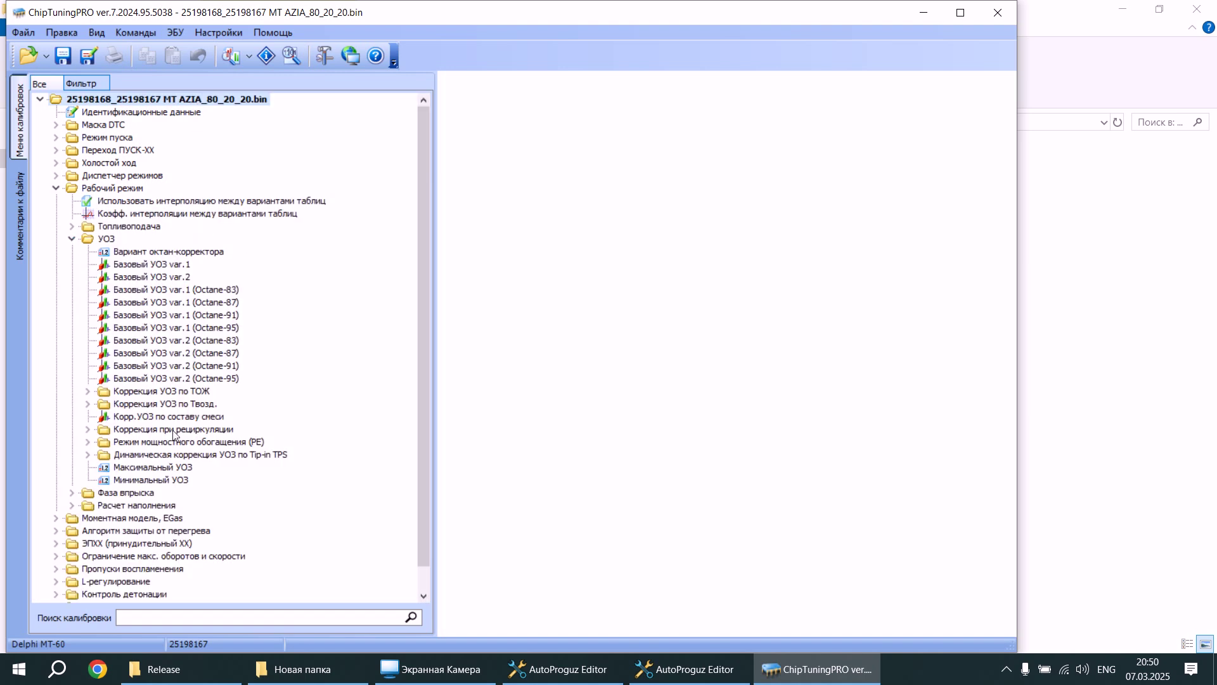
click(146, 393)
double_click(153, 406)
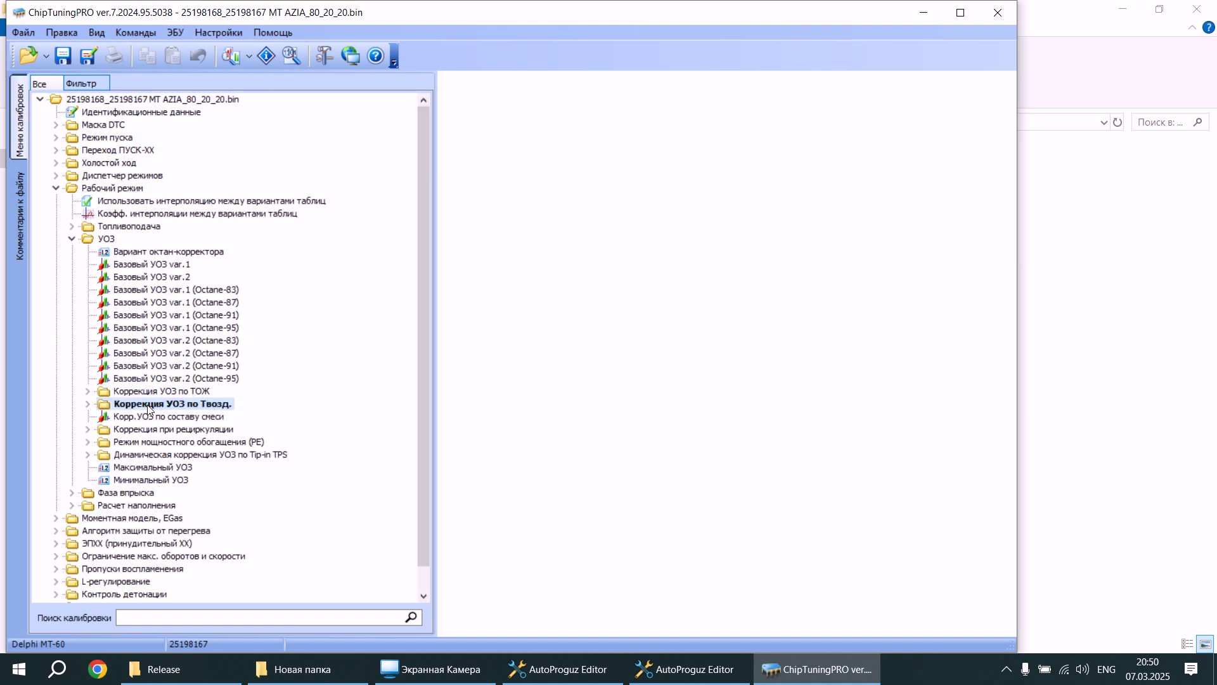
double_click(164, 430)
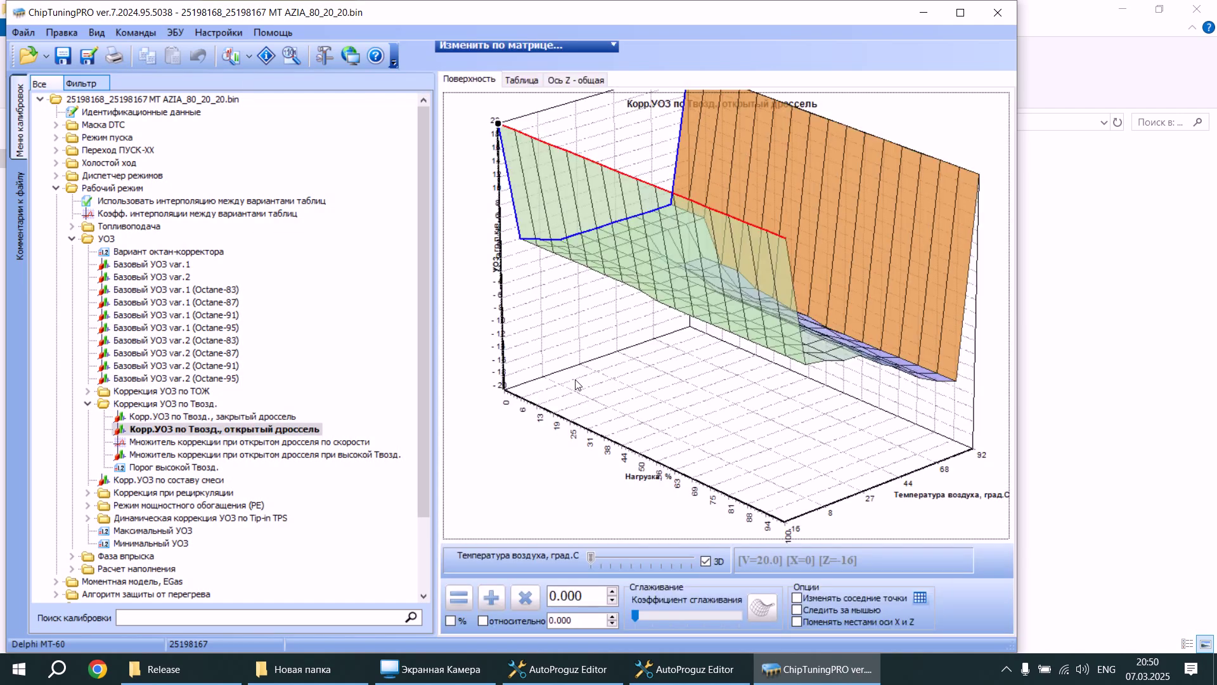
drag(694, 313, 591, 146)
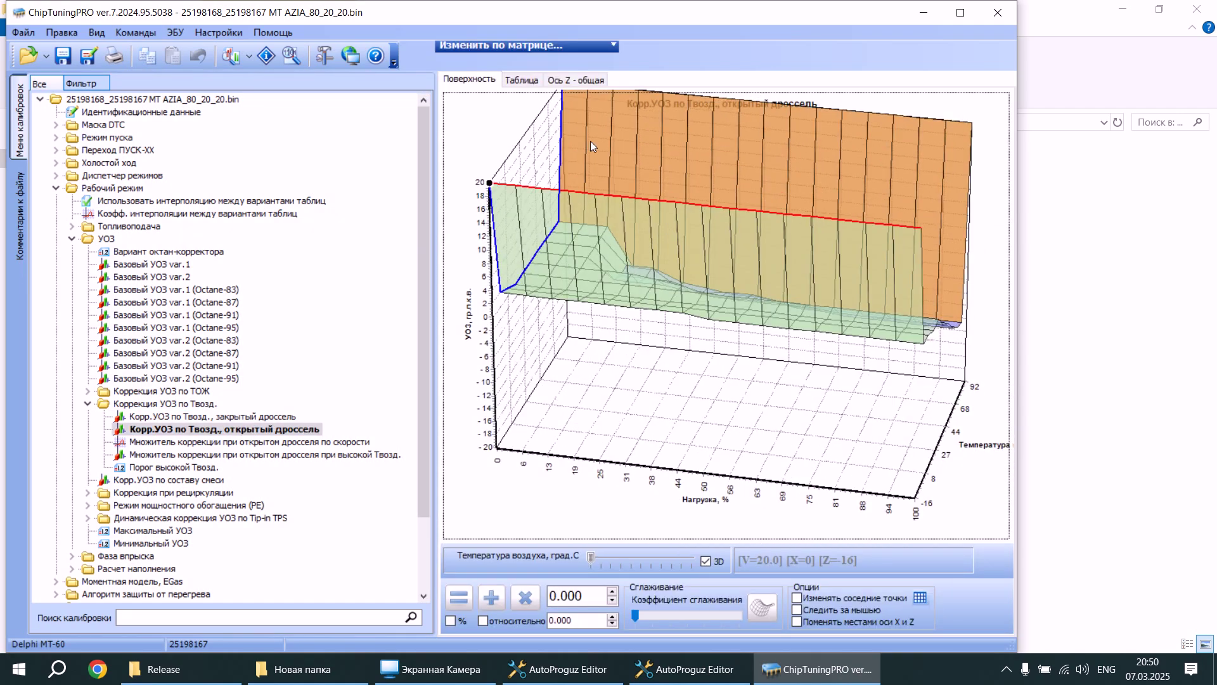
- Show the open-throttle correction map as a table and examine its -16 and 92 degree rows across all load columns
click(522, 79)
drag(512, 143, 1008, 145)
drag(980, 316, 329, 317)
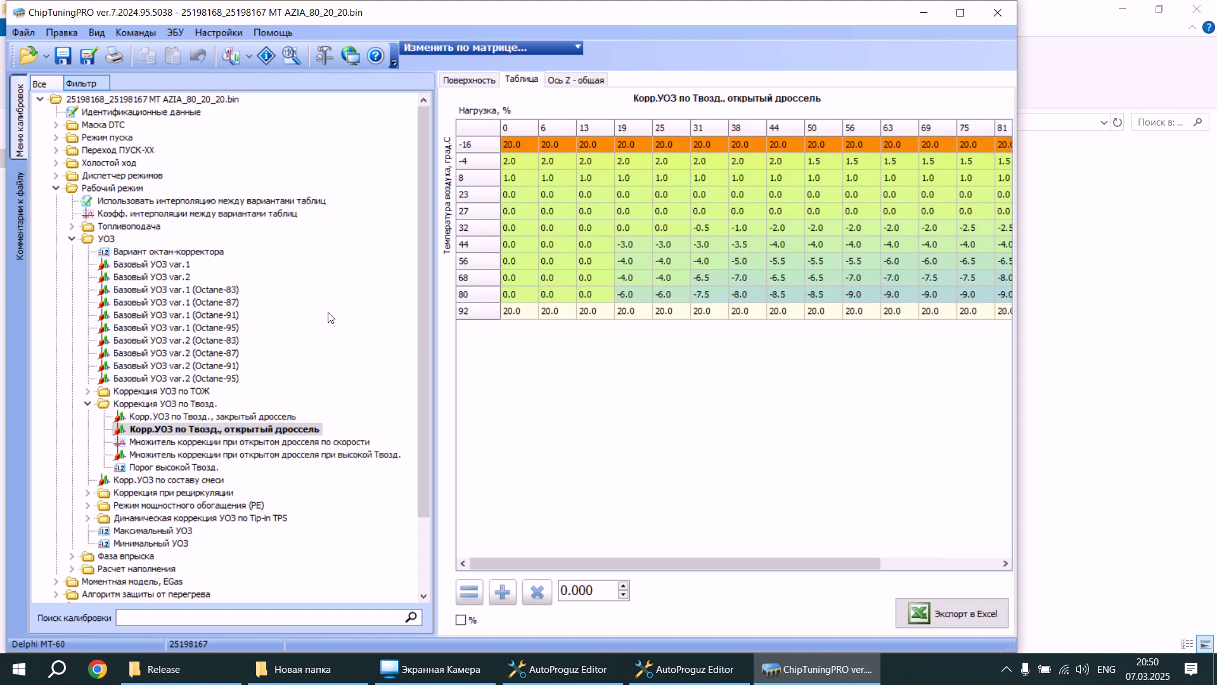
click(596, 294)
drag(533, 309, 1025, 324)
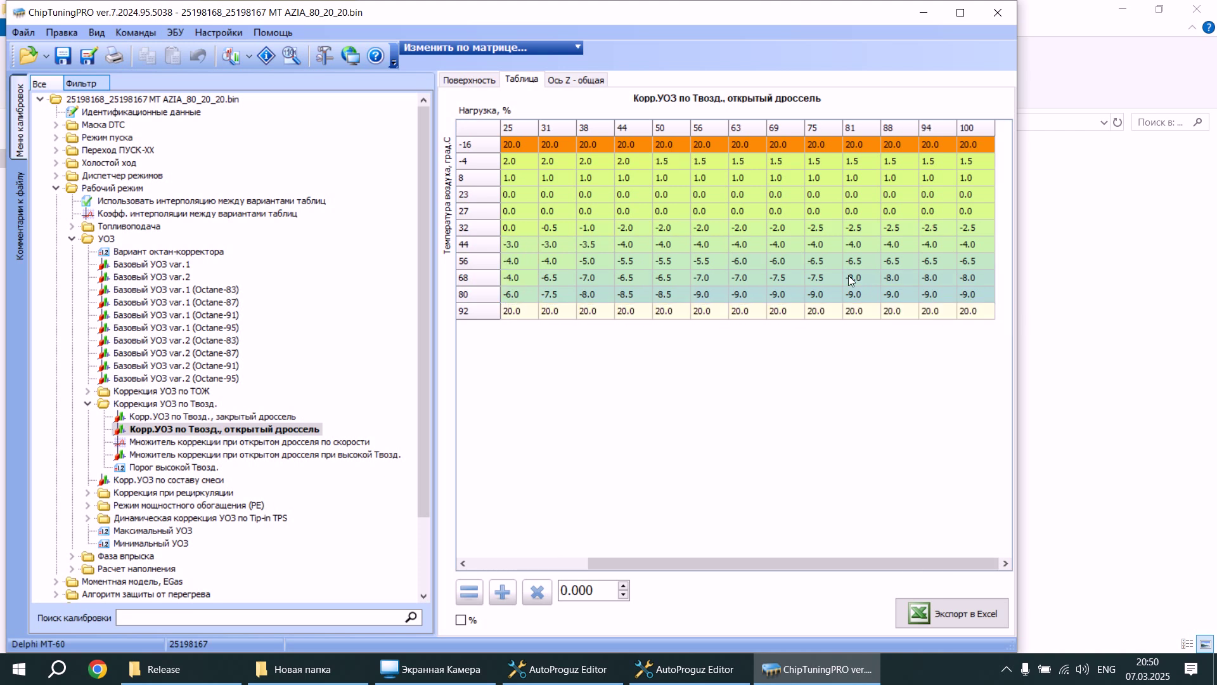
drag(864, 280, 643, 275)
drag(507, 310, 417, 313)
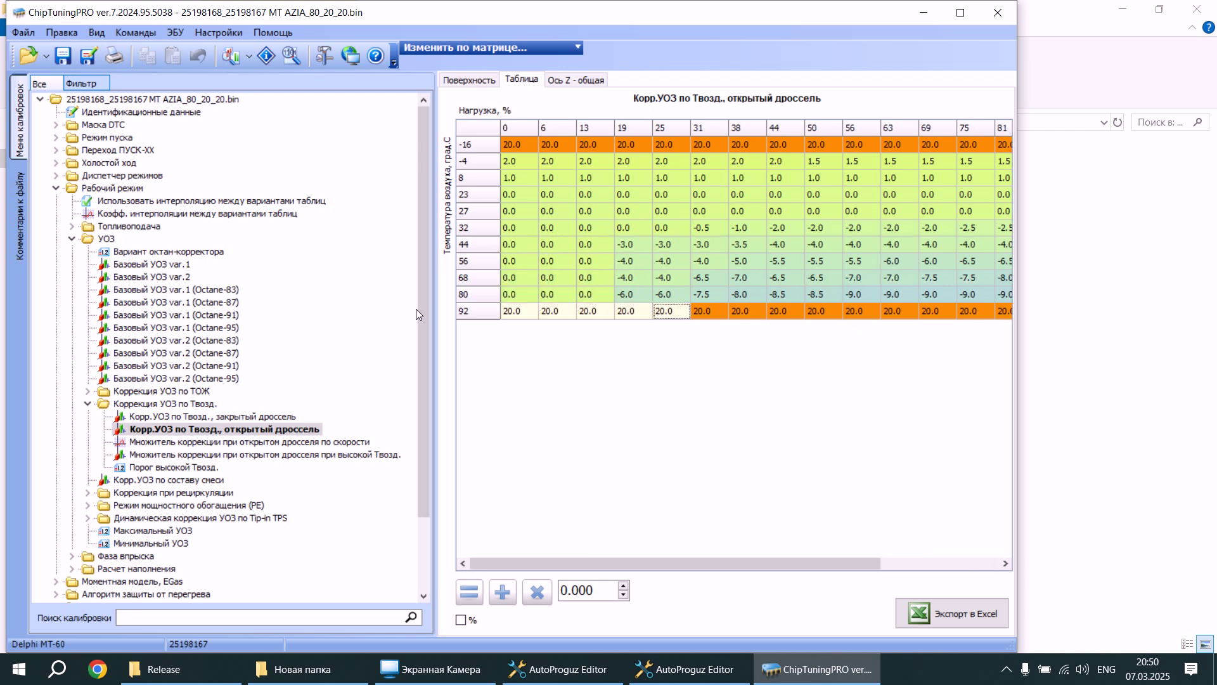